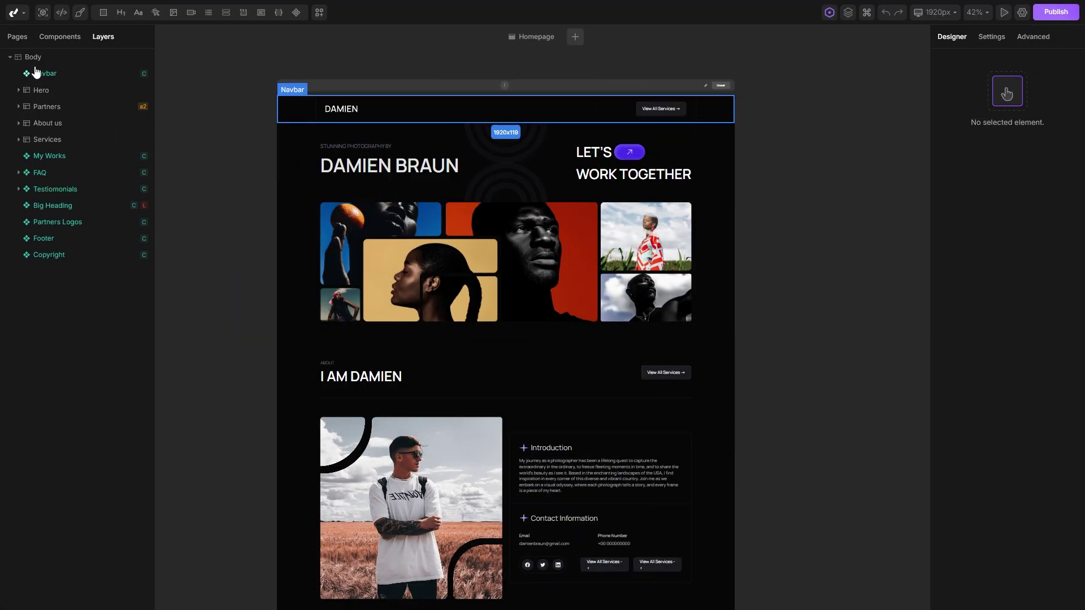
Step: Add a new section below Partners and rename it 'Horizontal Scroll'
left_click(35, 63)
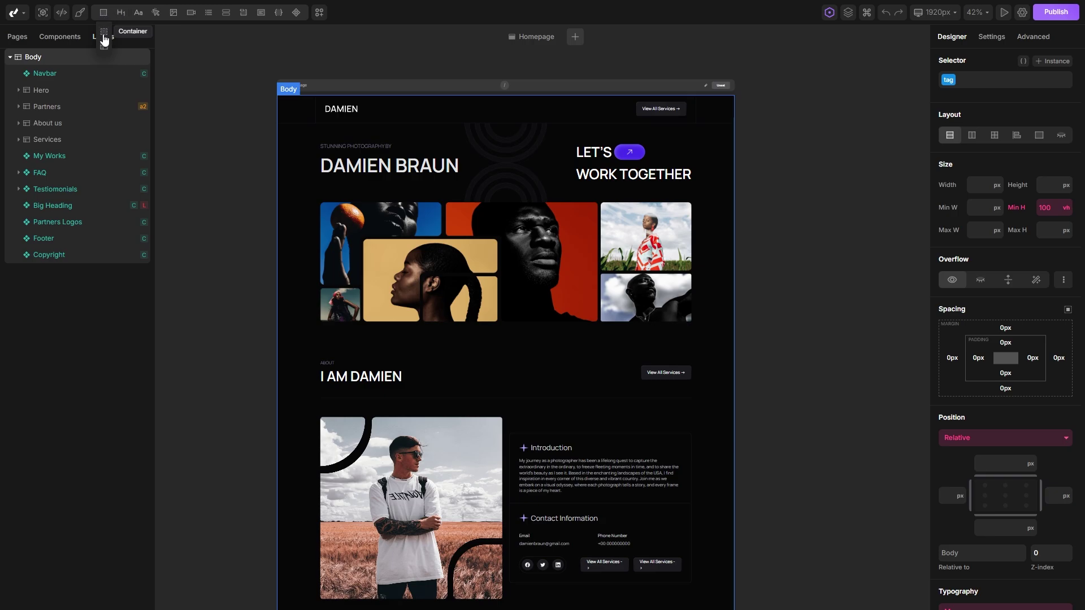
left_click(104, 45)
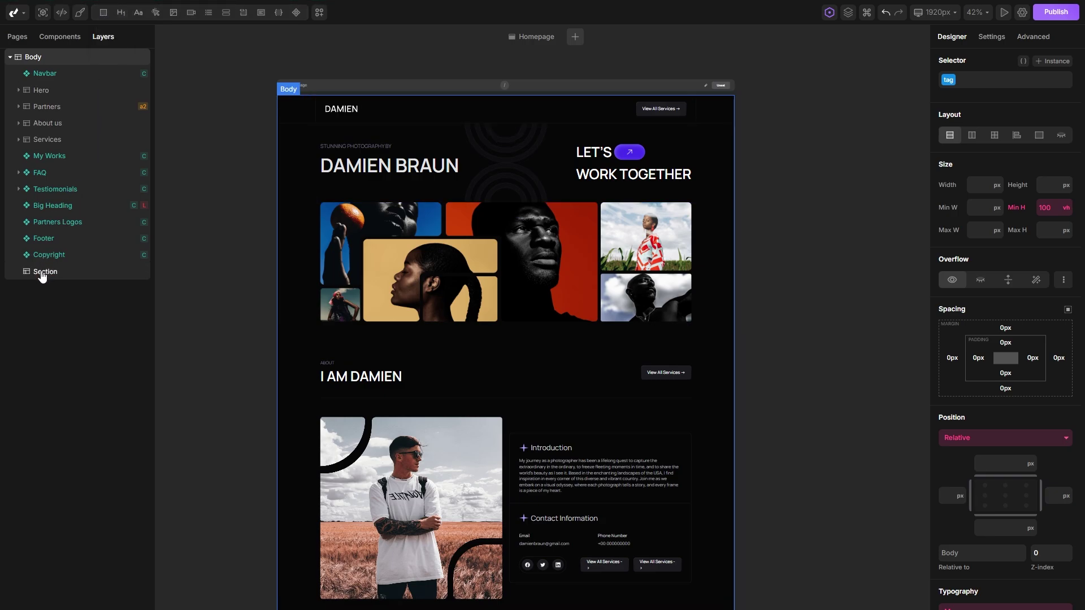
left_click_drag(43, 275, 44, 120)
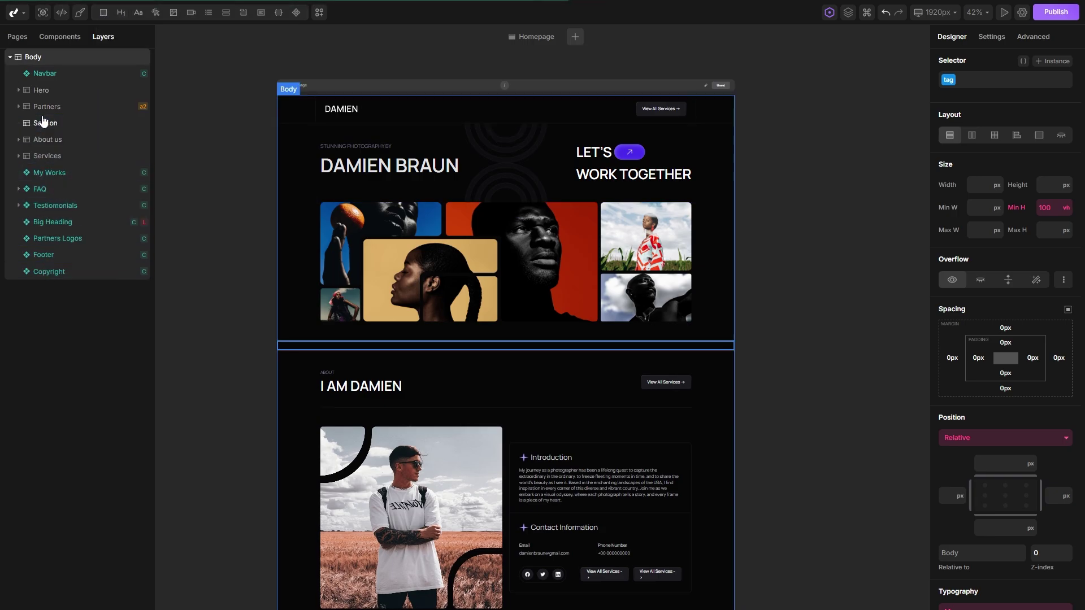
left_click(43, 122)
right_click(43, 123)
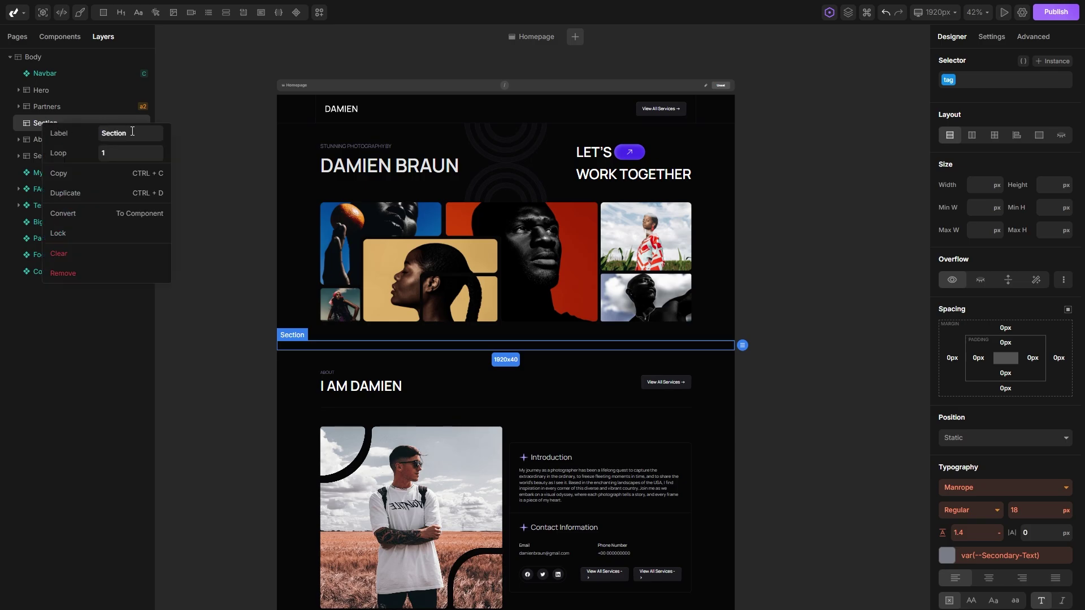
double_click(132, 133)
type("Horizontal Scroll")
left_click(190, 141)
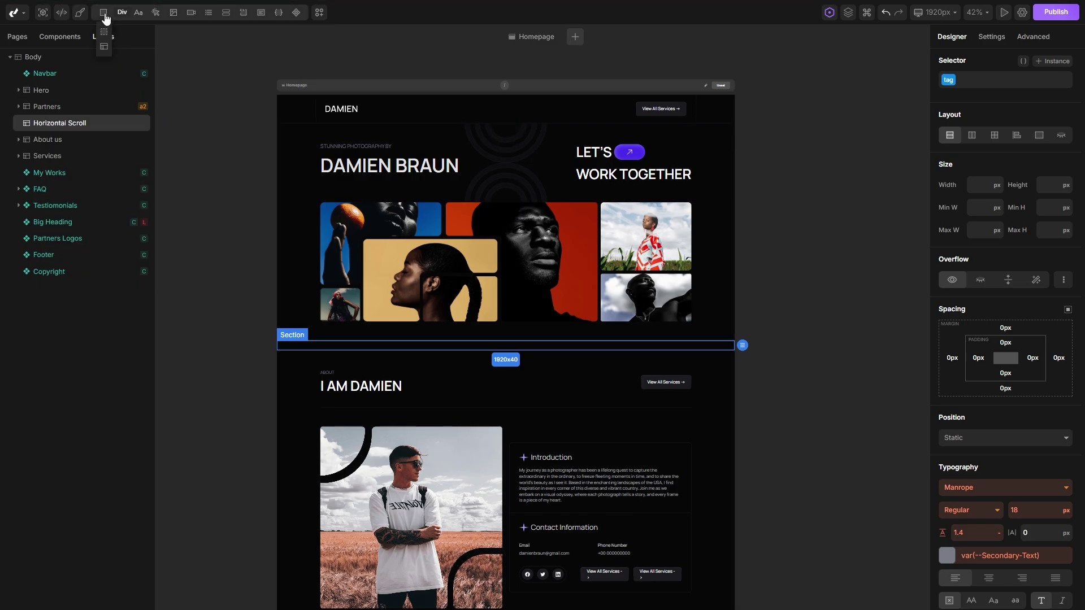
Step: Add a div inside Horizontal Scroll and name it 'Screen'
left_click(104, 15)
right_click(46, 139)
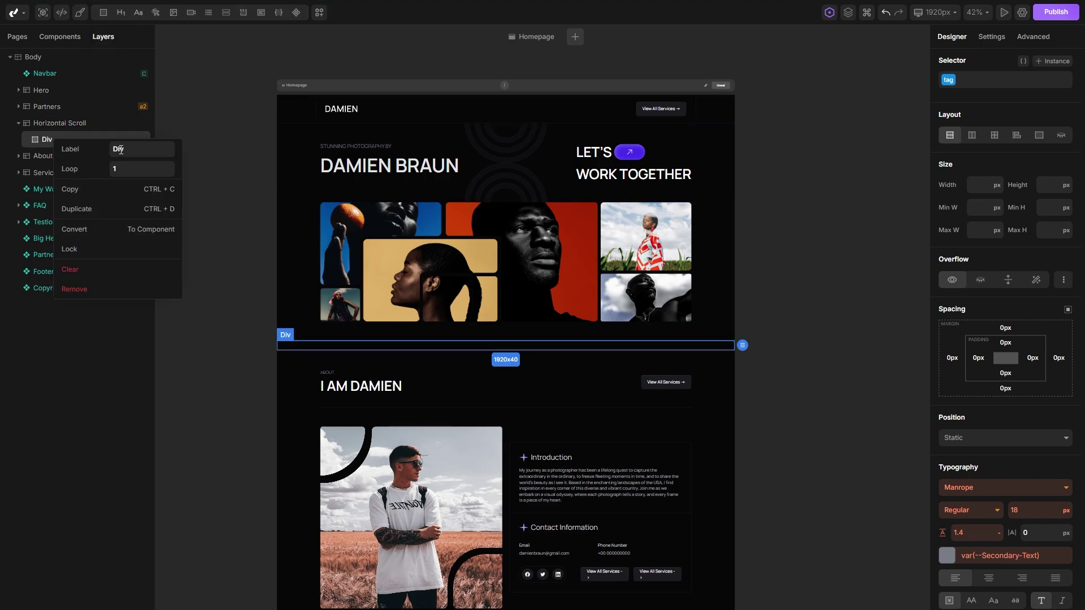
type("Screen")
key("Return")
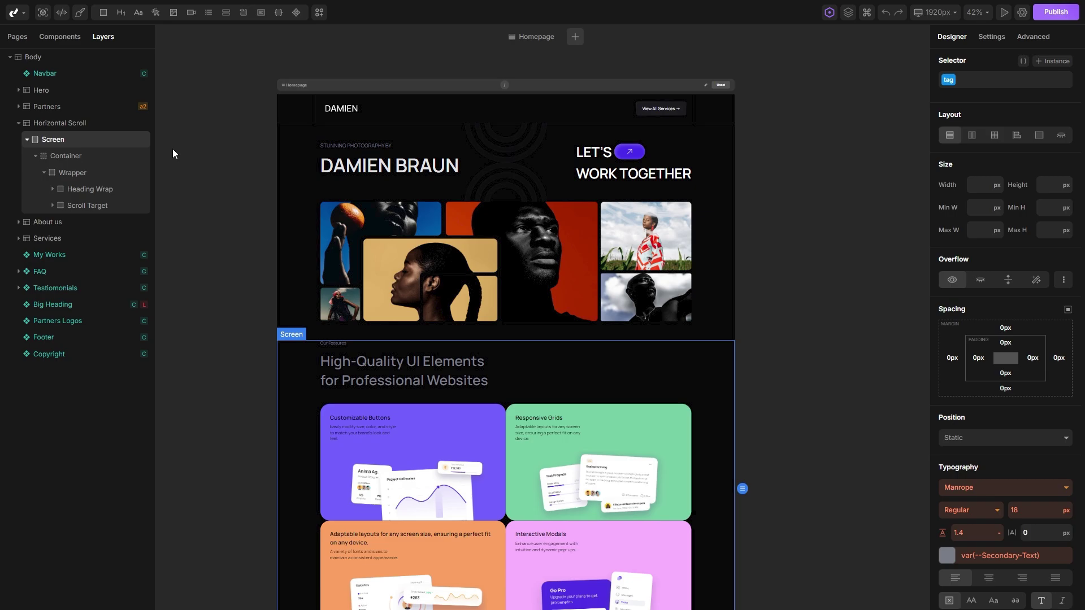
Step: Set the Horizontal Scroll section's height to 400vh
left_click(82, 125)
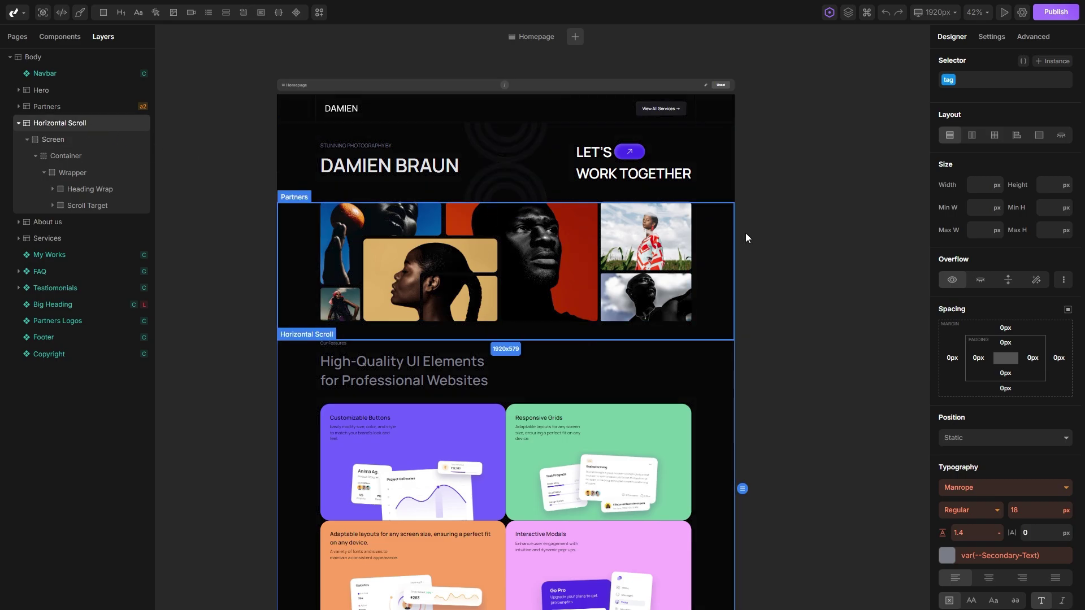
type("4")
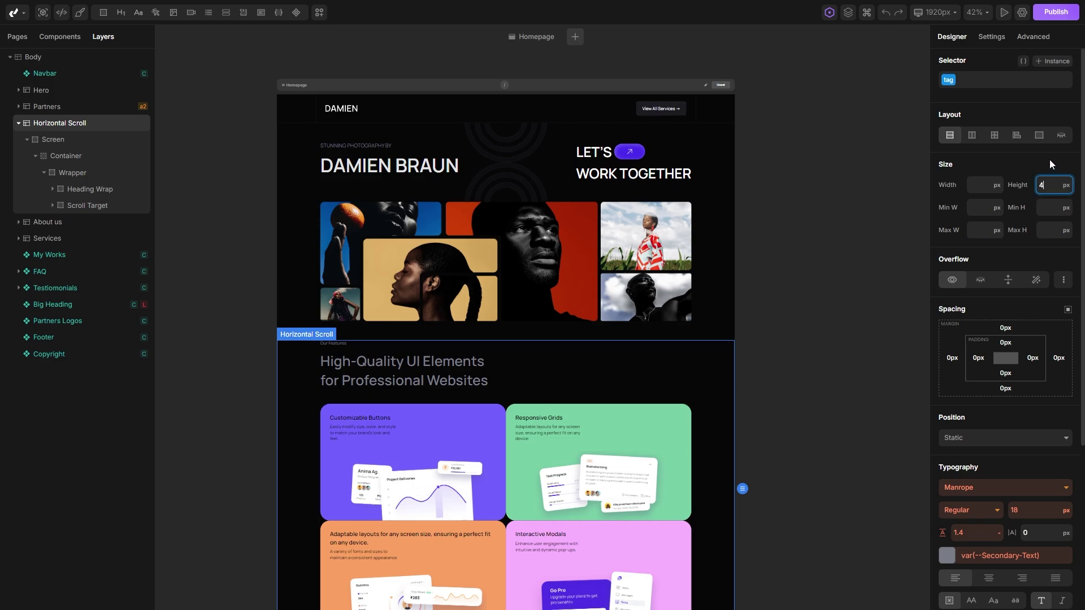
type("00vh")
key("Return")
Step: Make Screen 100vh tall with Sticky positioning and a 0 top offset
left_click(76, 142)
left_click(1046, 189)
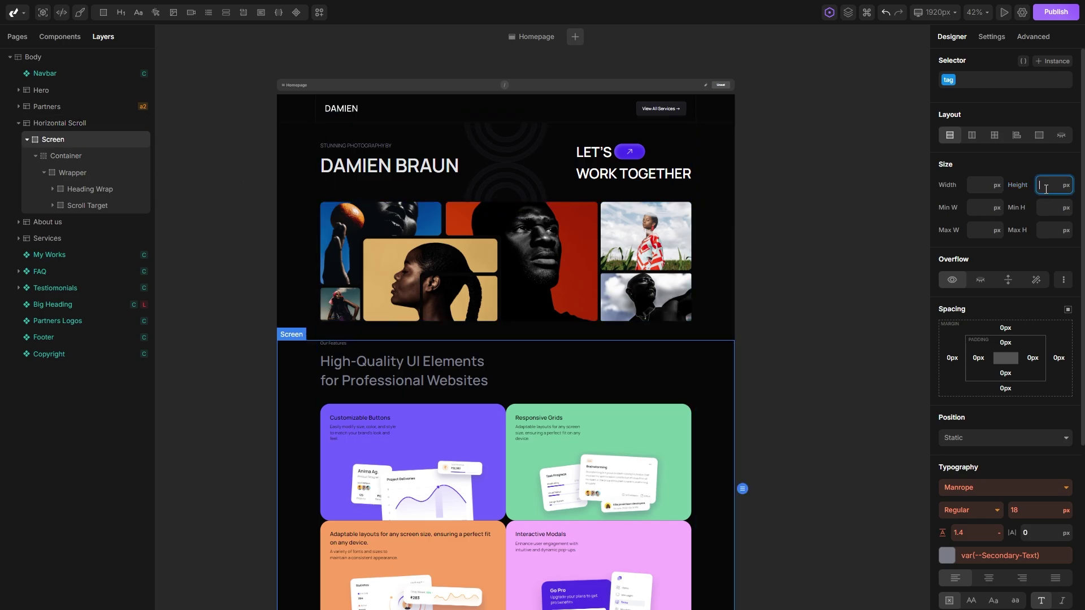
type("100vh")
key("Return")
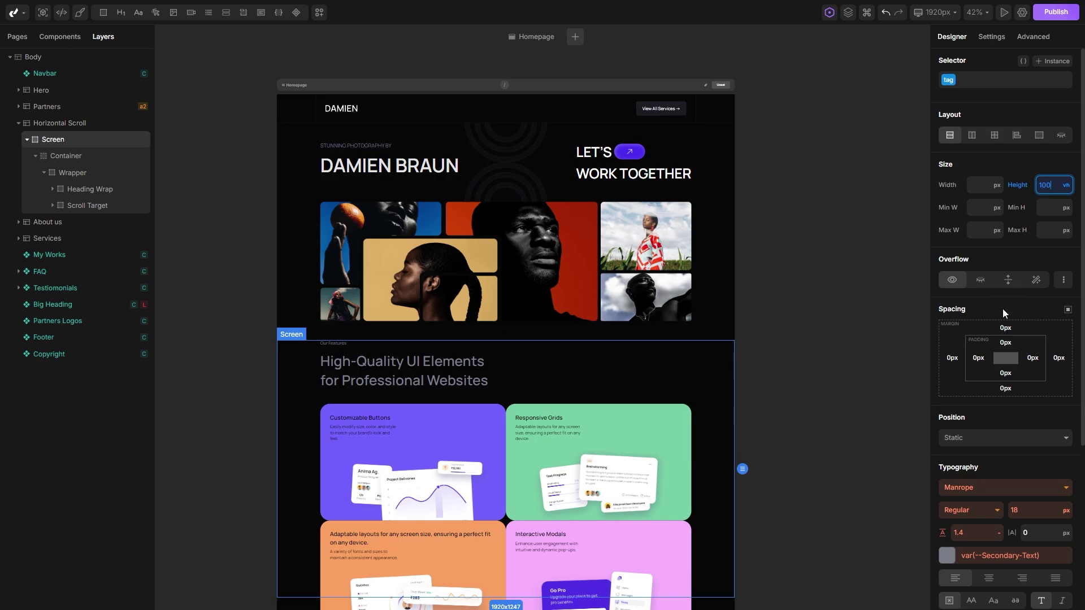
left_click(992, 441)
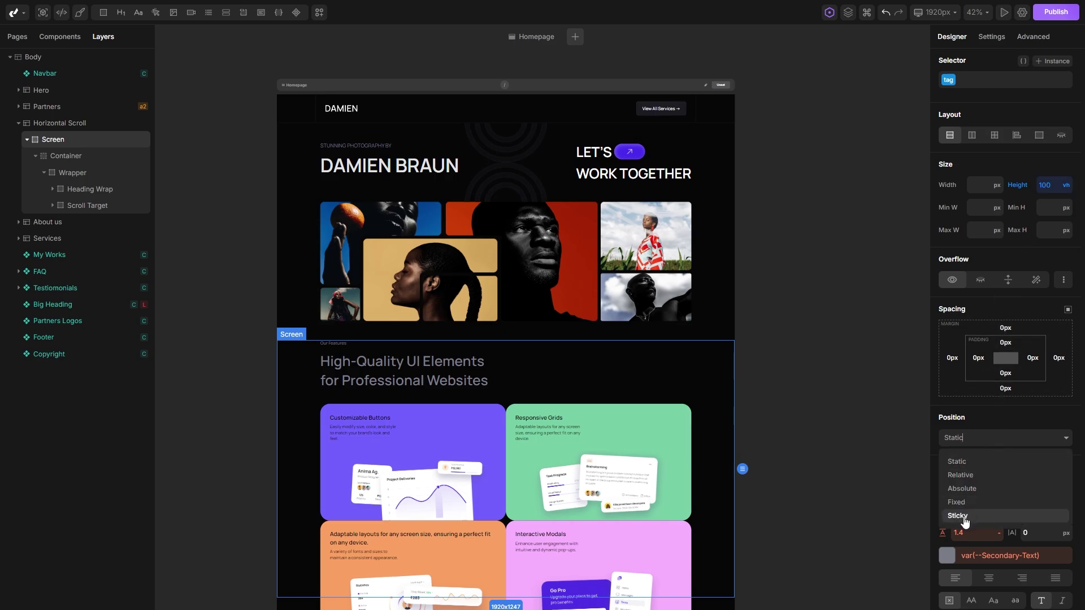
left_click(961, 515)
left_click(994, 463)
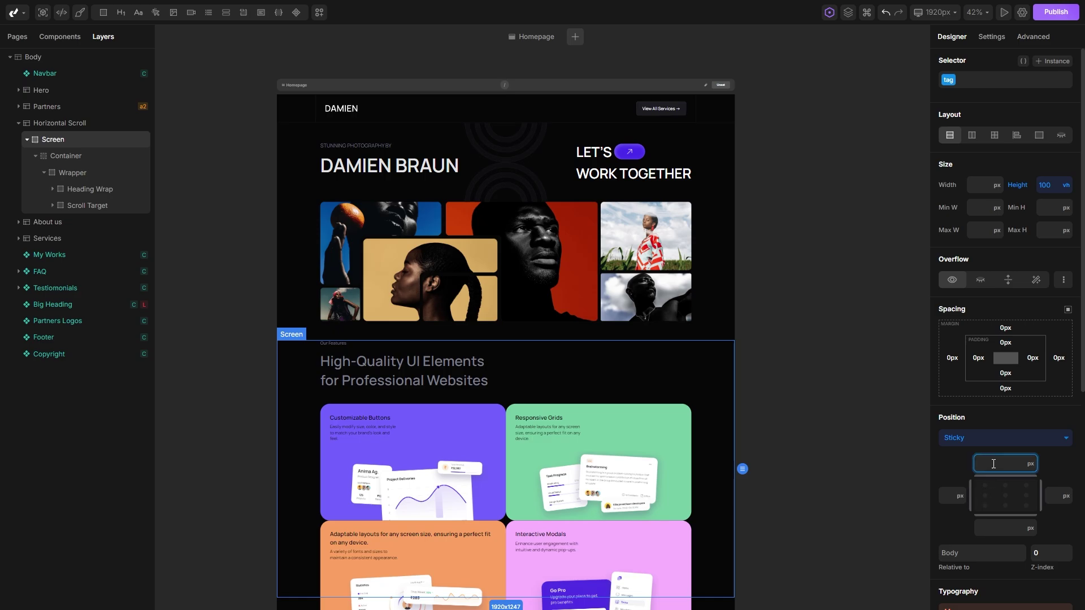
type("0")
key("Return")
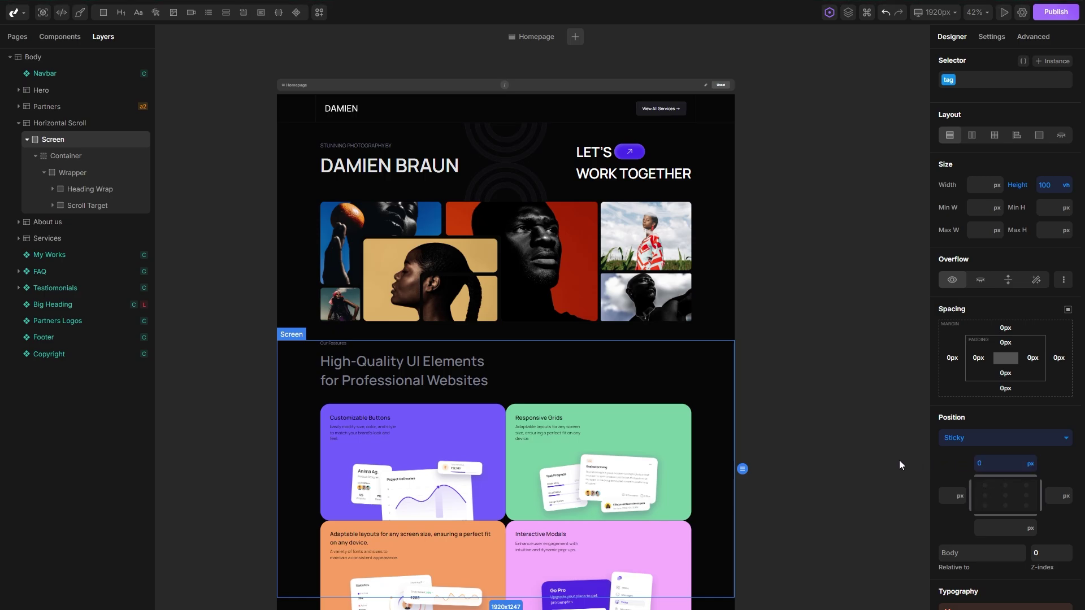
Step: Switch Scroll Target's layout from Grid to a horizontal Flex row
scroll(788, 497, "down", 5)
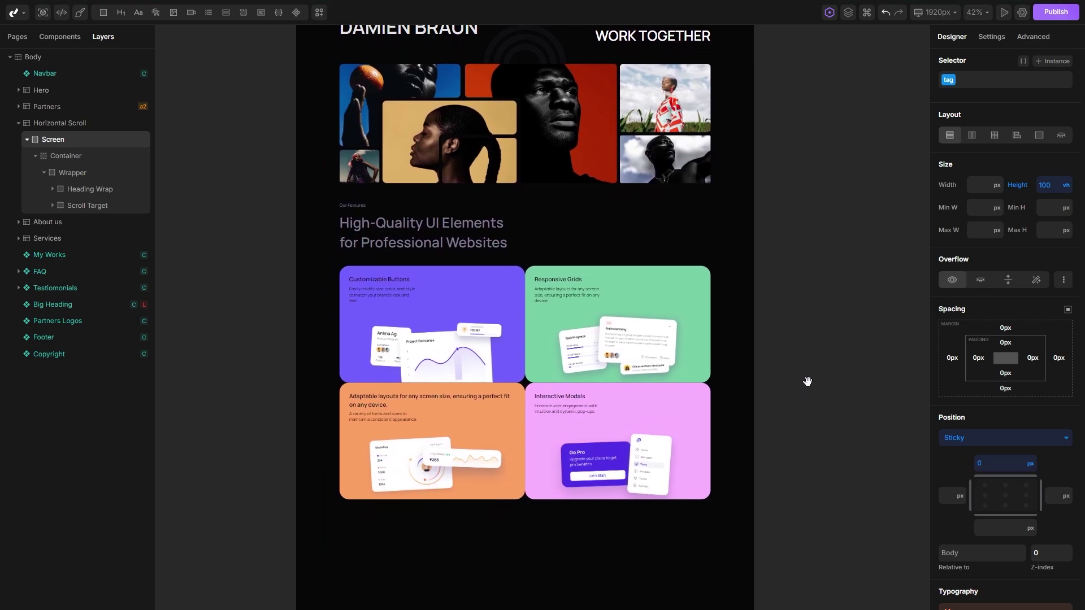
scroll(807, 313, "down", 1)
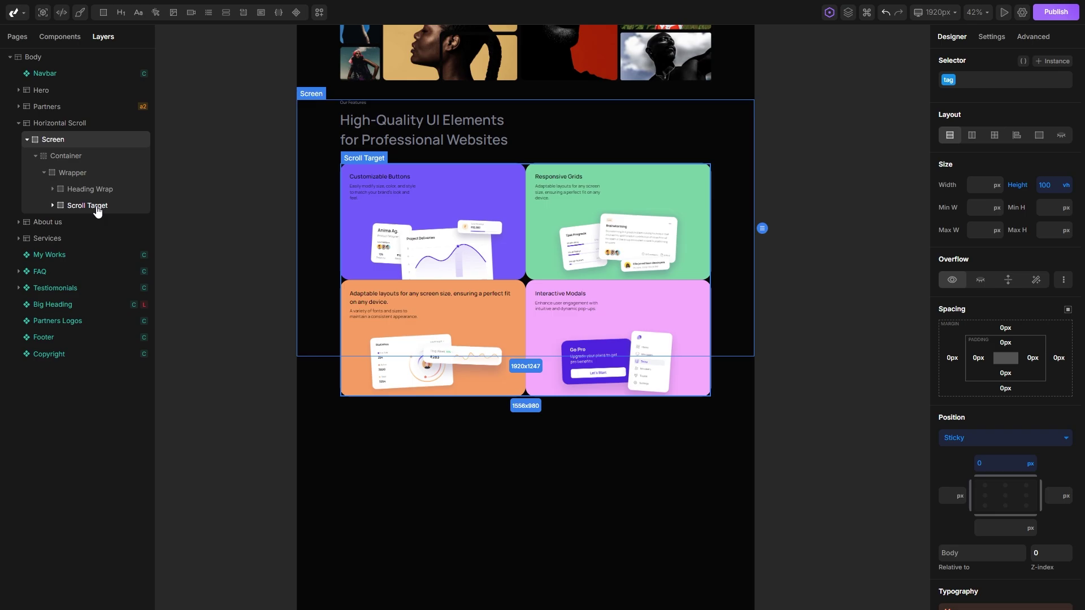
left_click(93, 207)
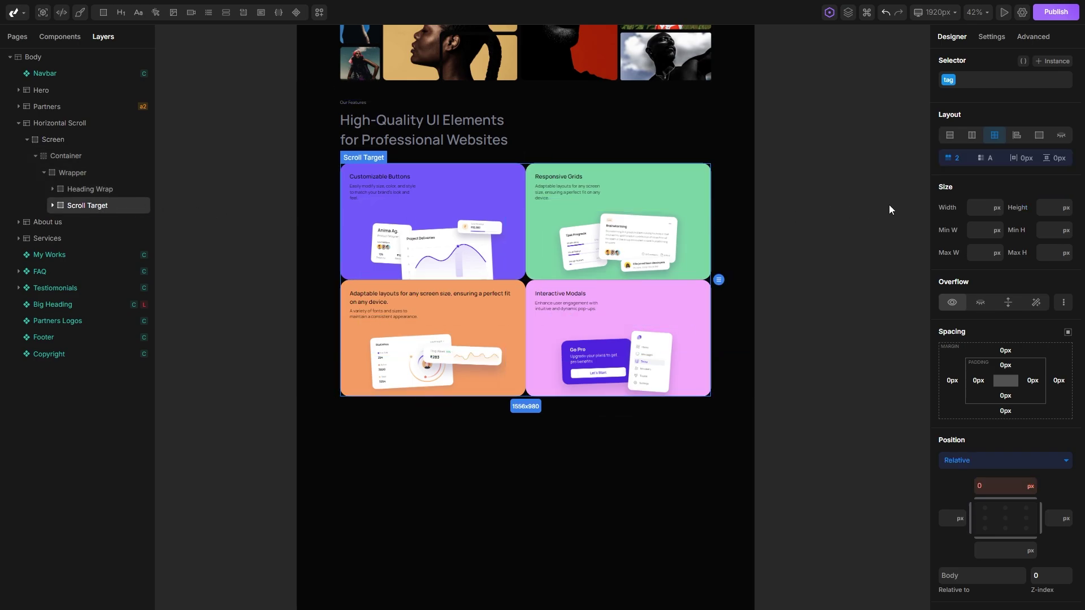
left_click(976, 137)
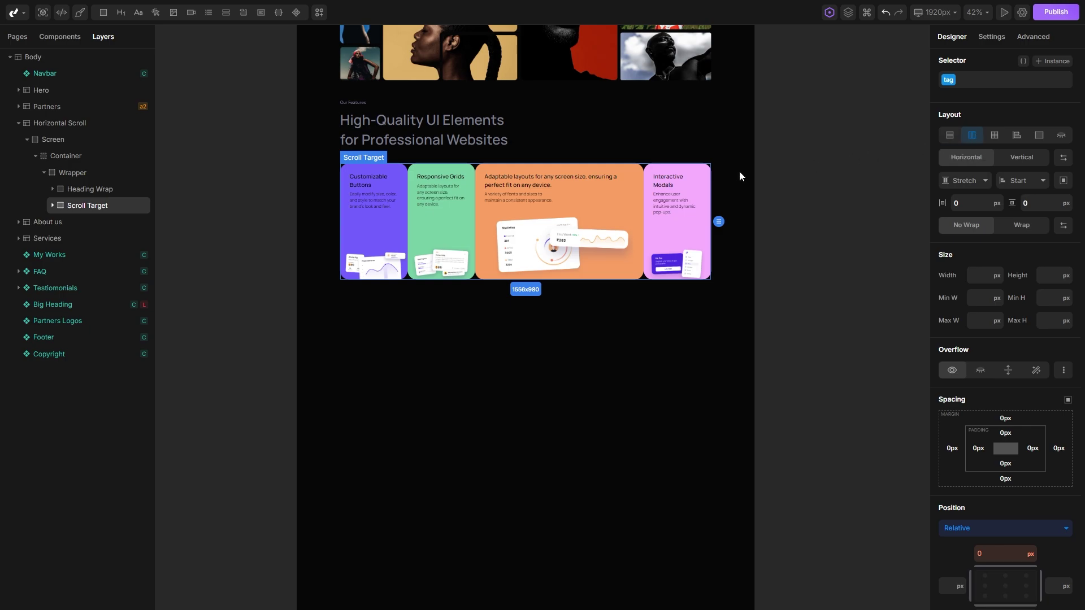
Step: Make Gap Holder 50% wide and non-shrinking, with 40px right padding
left_click(53, 206)
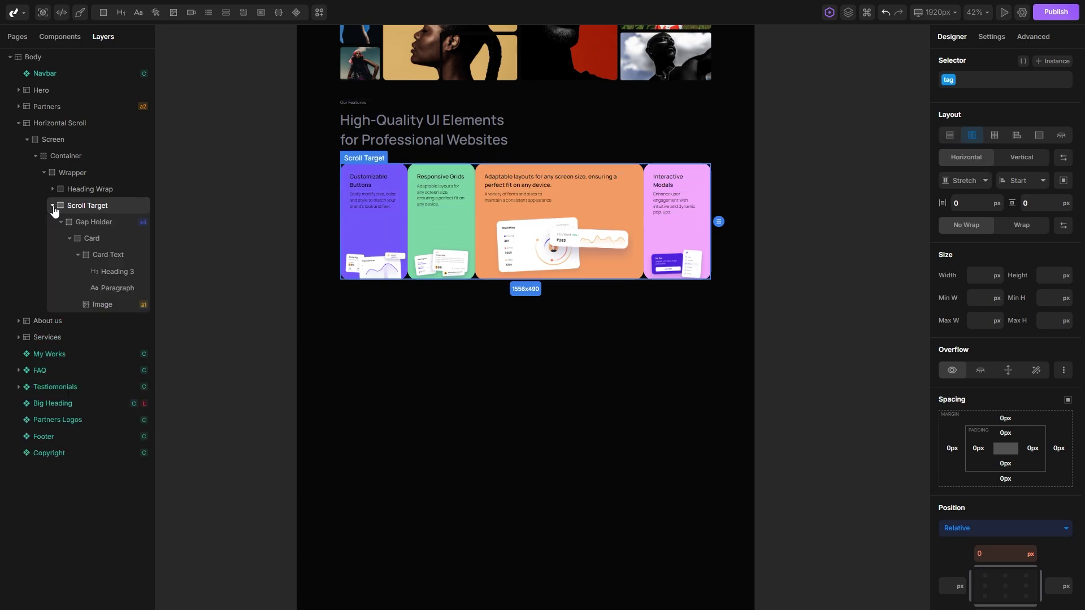
left_click(79, 222)
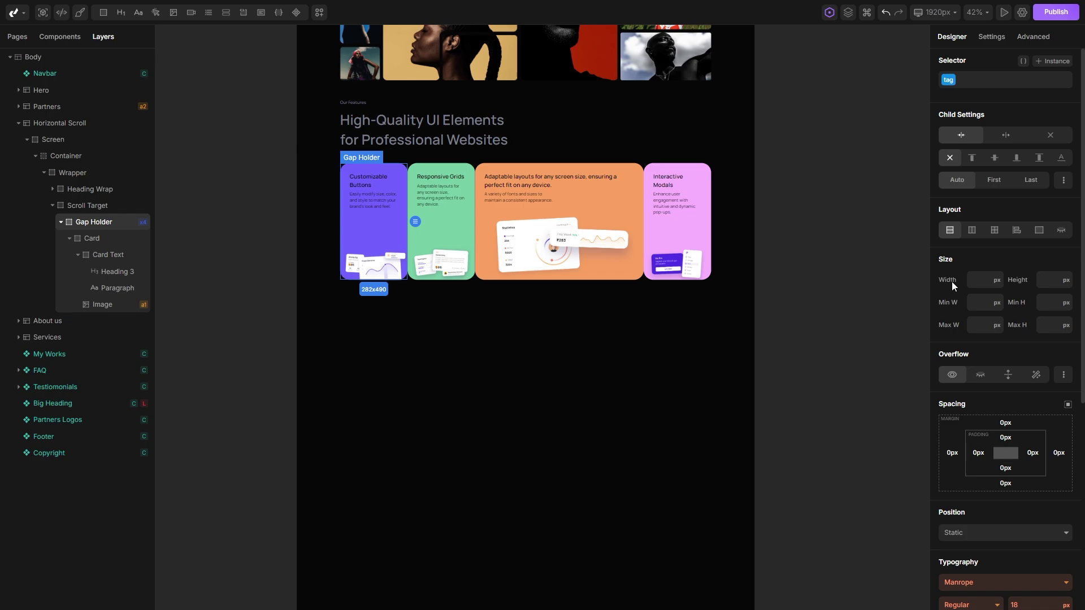
left_click(974, 281)
type("50%")
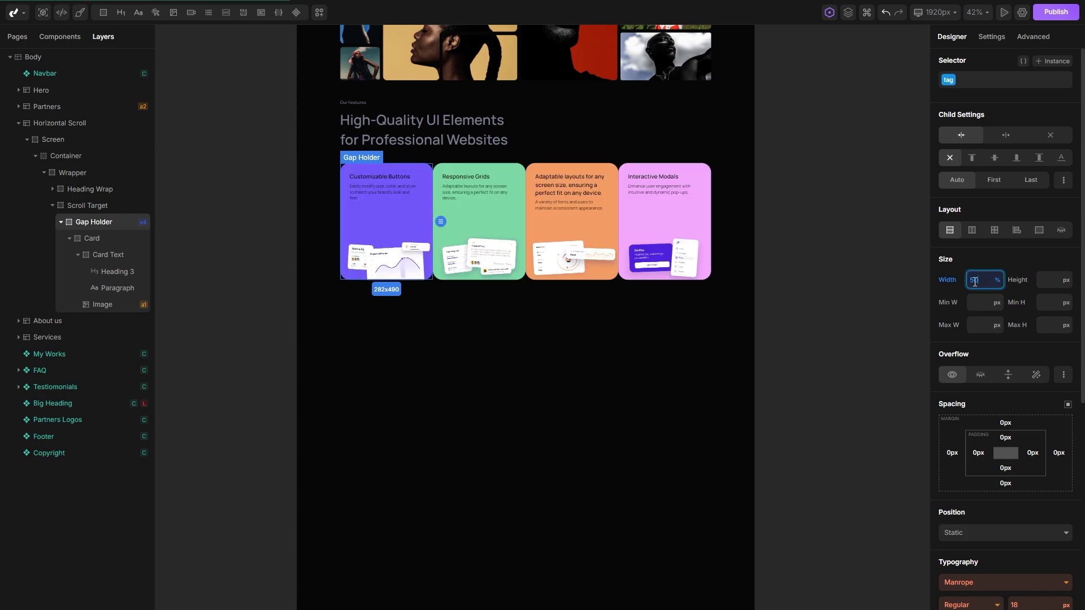
left_click(1057, 139)
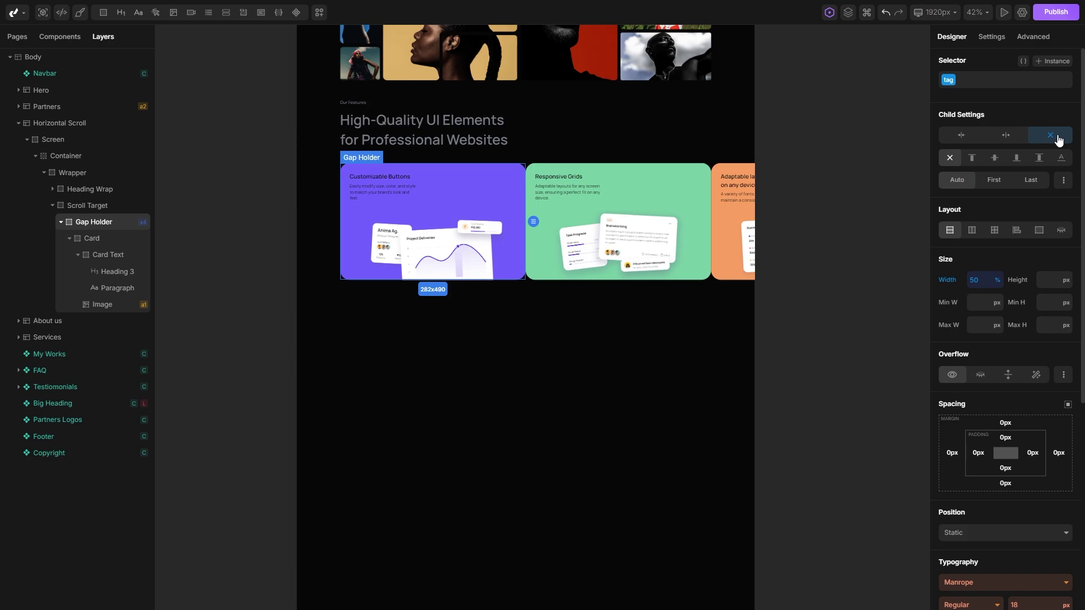
left_click(1032, 454)
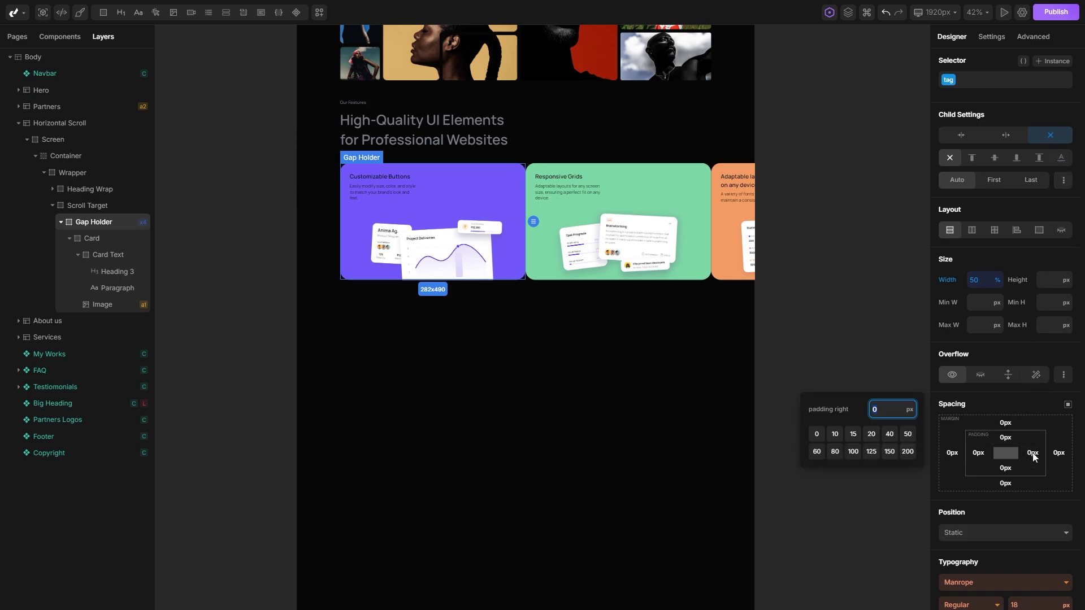
left_click(889, 434)
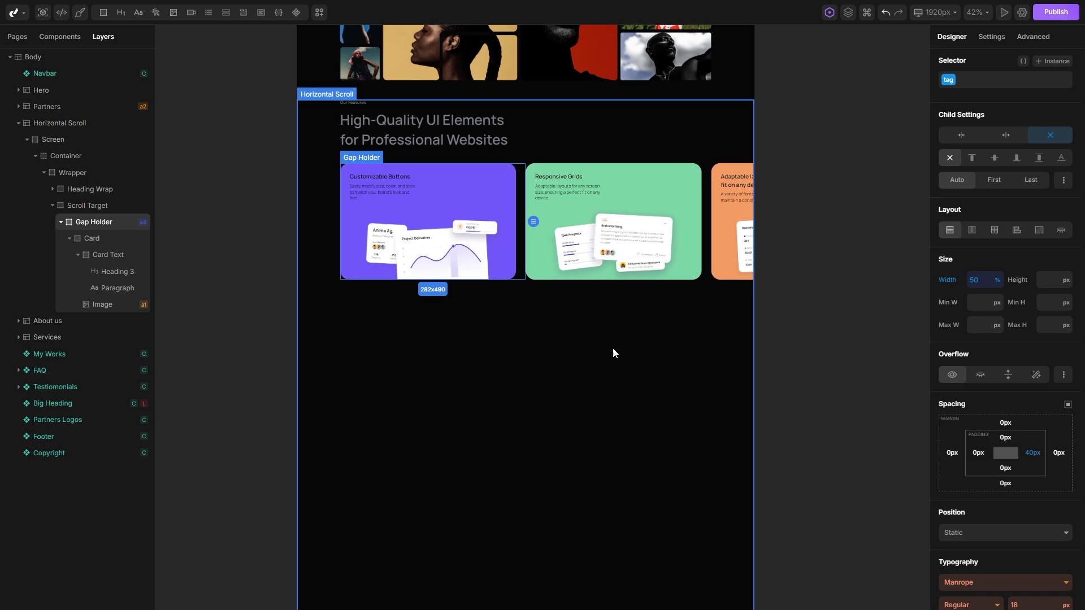
Step: Give Screen a Flex layout with content aligned to Center
left_click(61, 143)
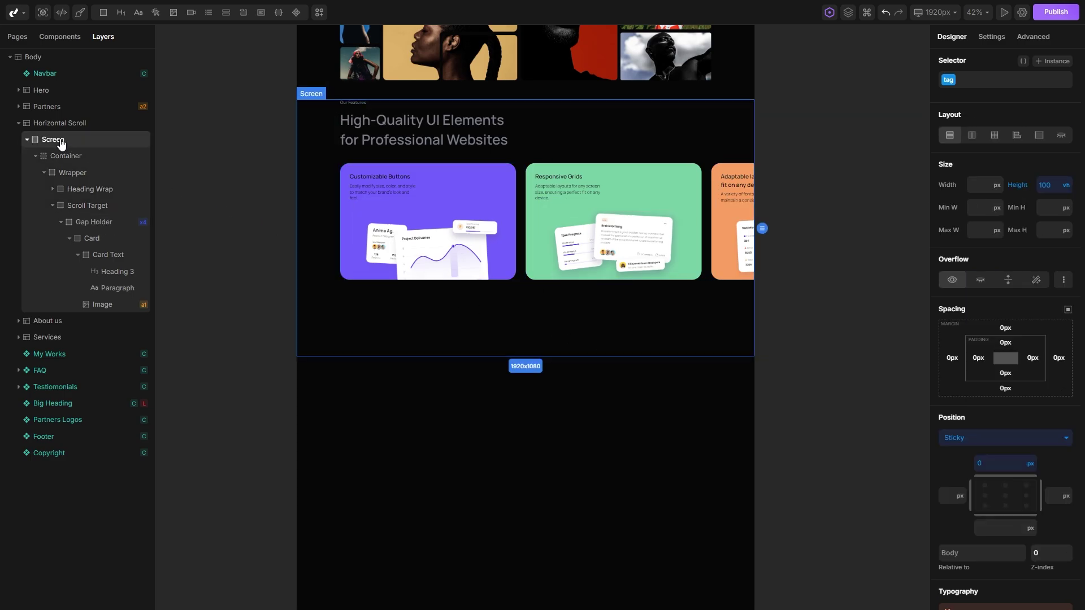
left_click(973, 136)
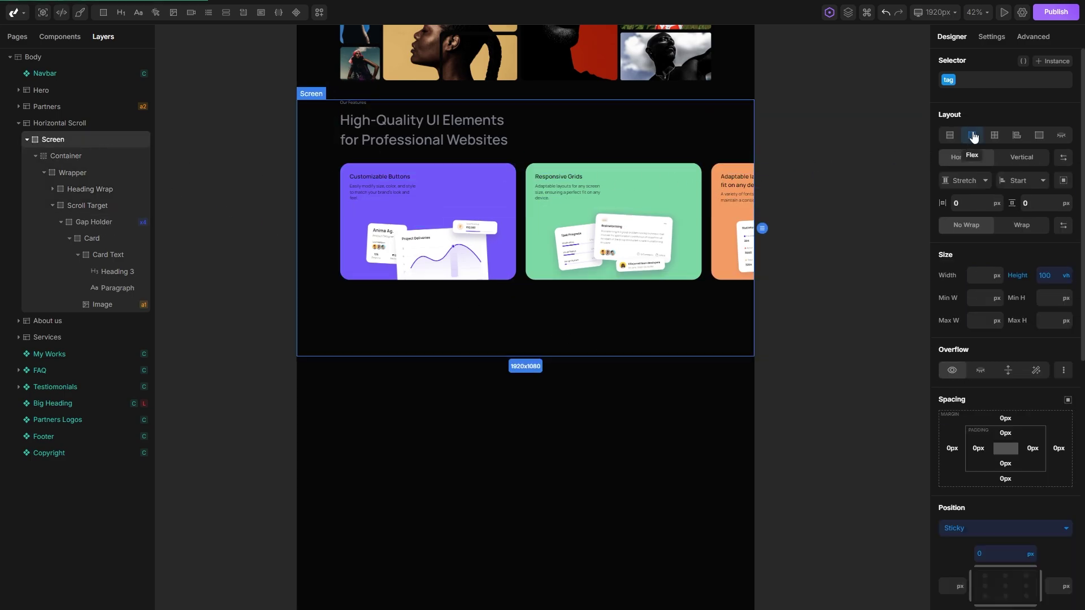
left_click(972, 181)
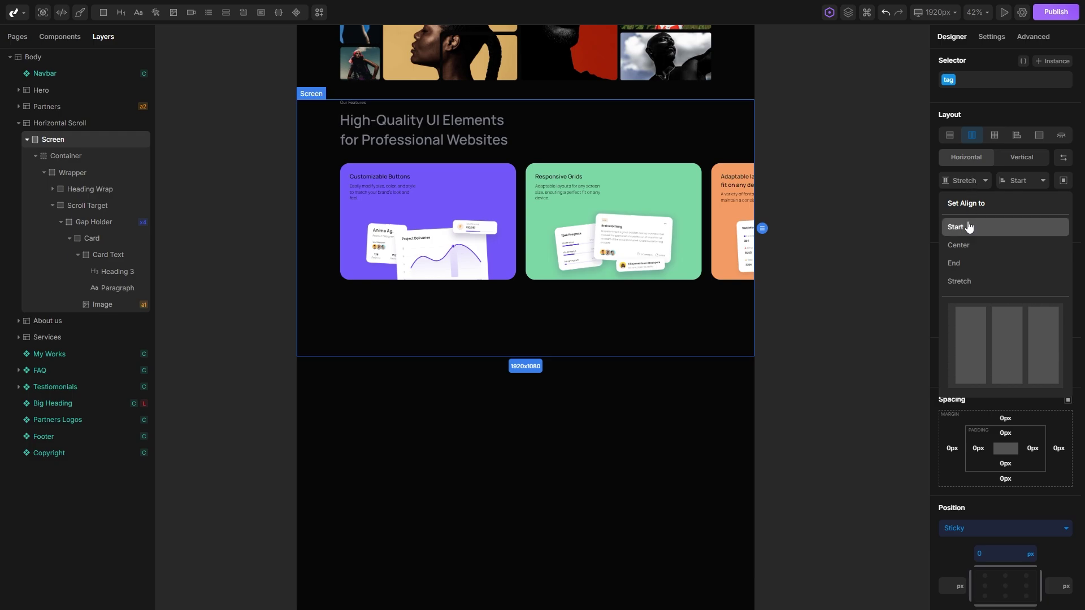
left_click(968, 243)
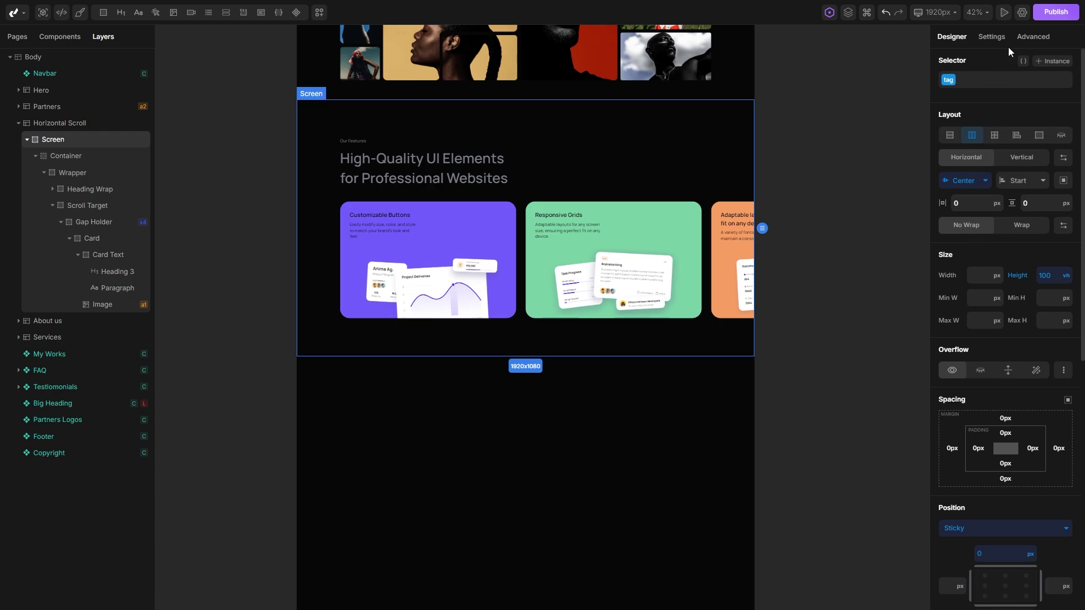
Step: Install the GSAP Animations plugin from Settings' plugin browser
left_click(1023, 14)
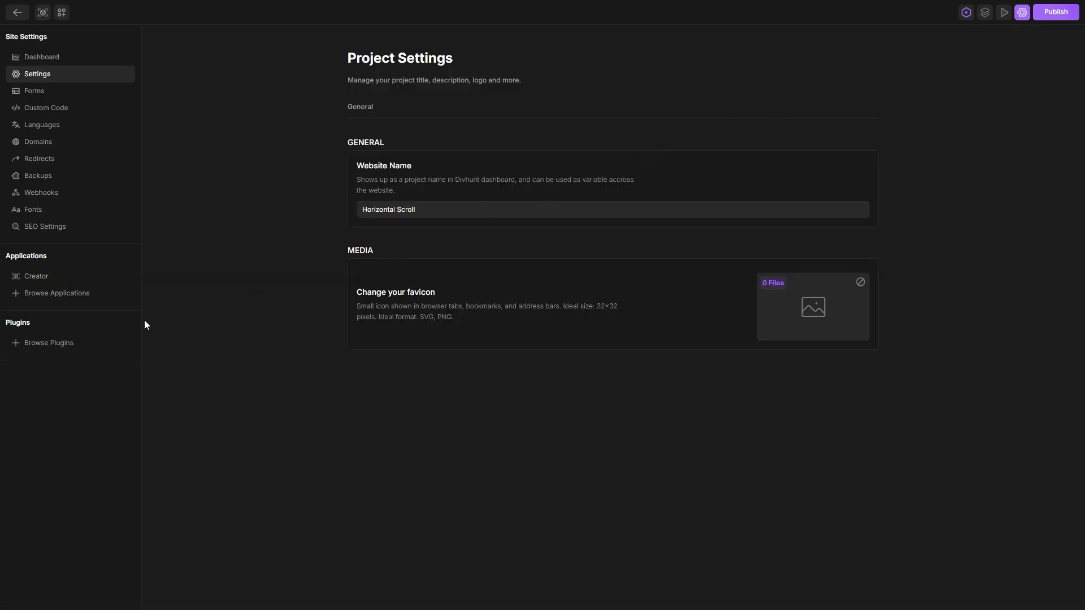
left_click(62, 344)
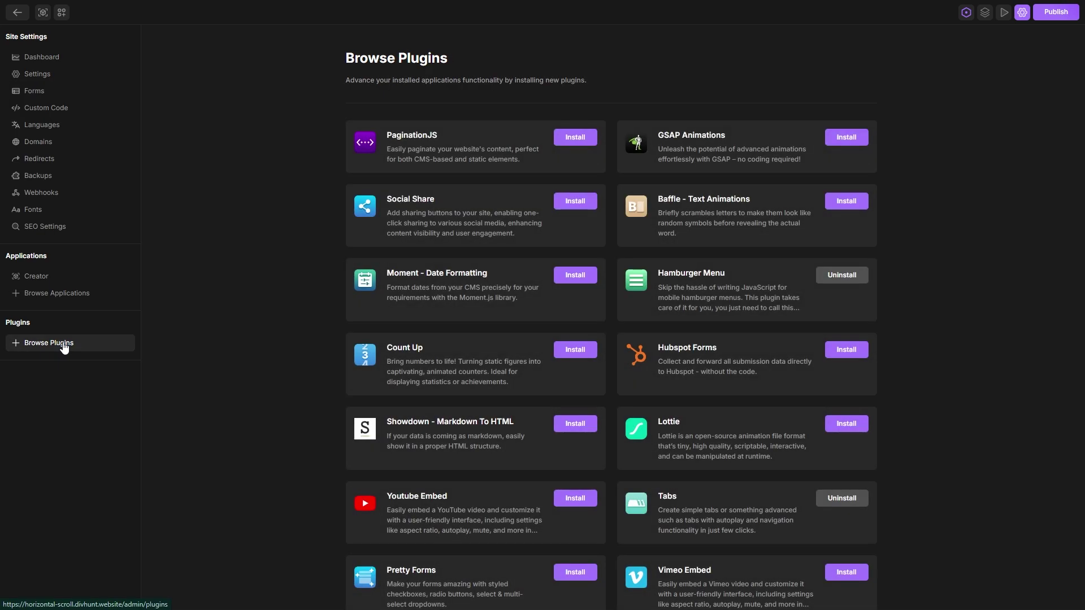
left_click(839, 140)
left_click(516, 336)
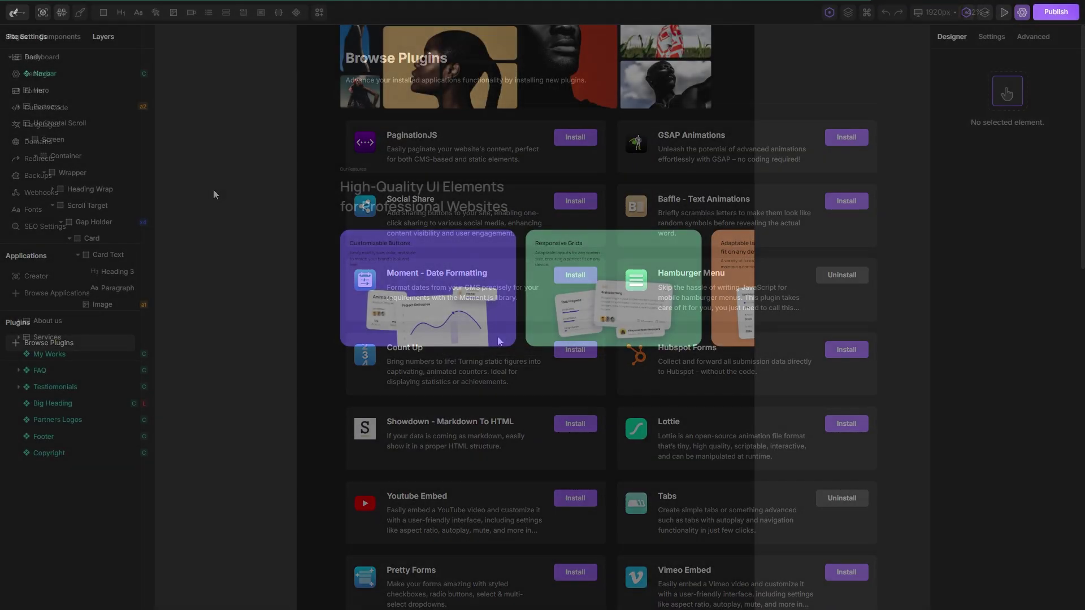
Step: Apply a GSAP Animation transform to the Horizontal Scroll section
left_click(69, 130)
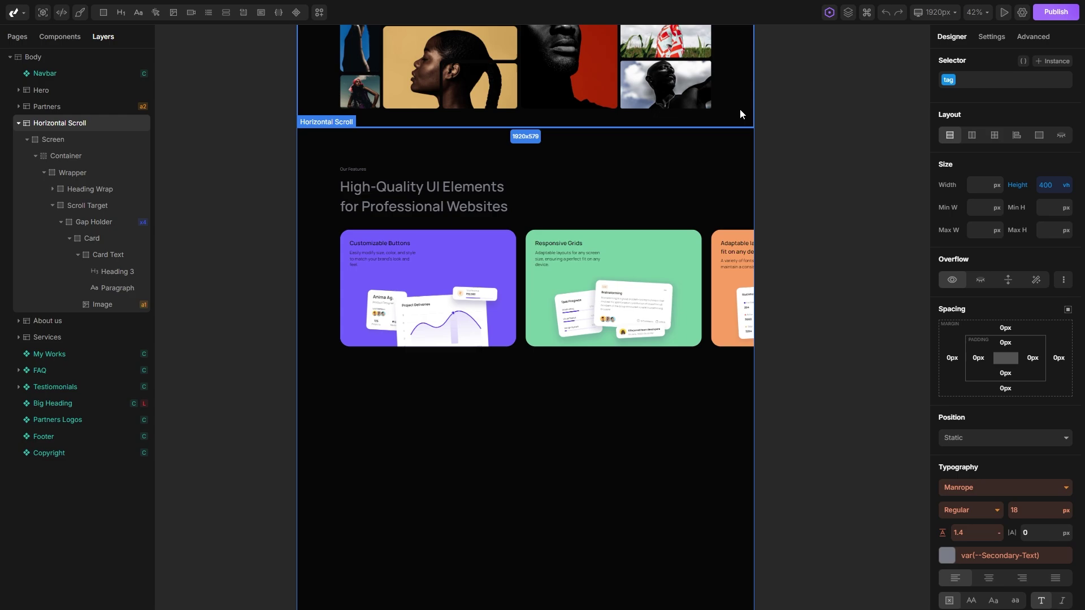
left_click(991, 38)
left_click(1011, 106)
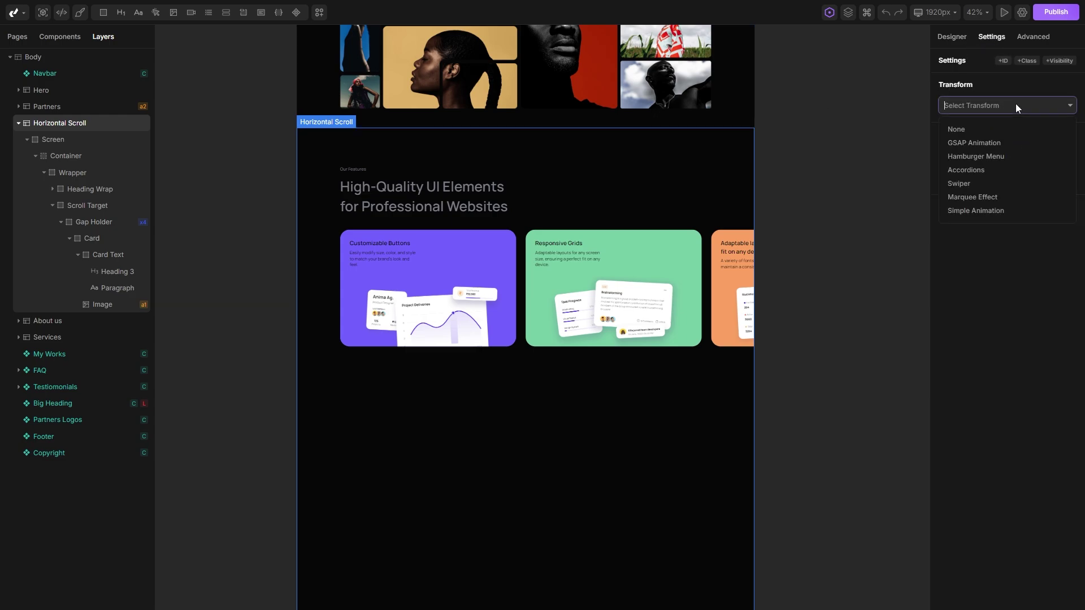
left_click(999, 146)
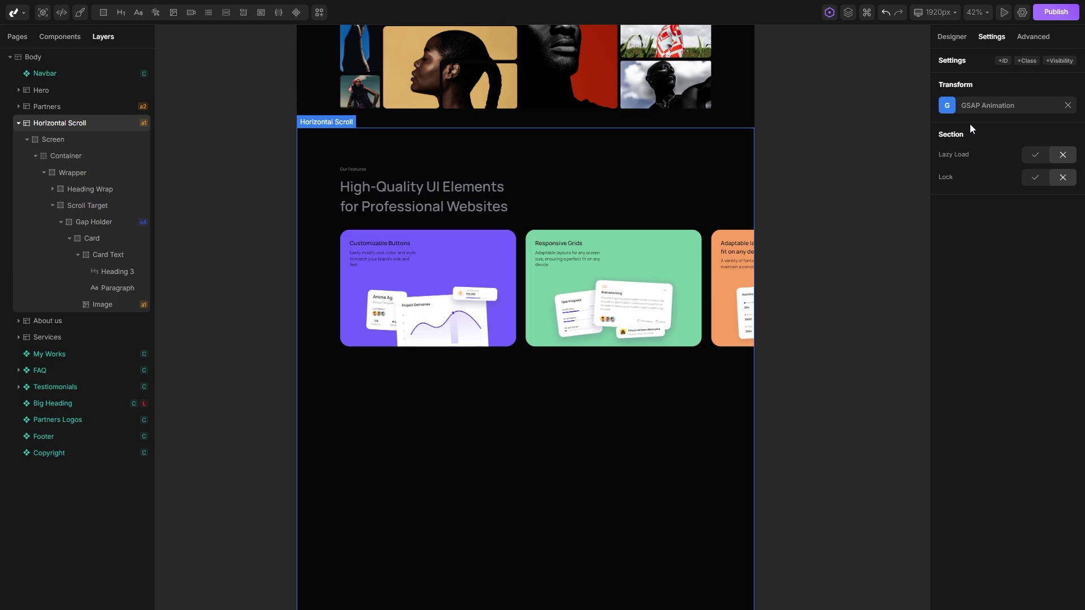
left_click(947, 106)
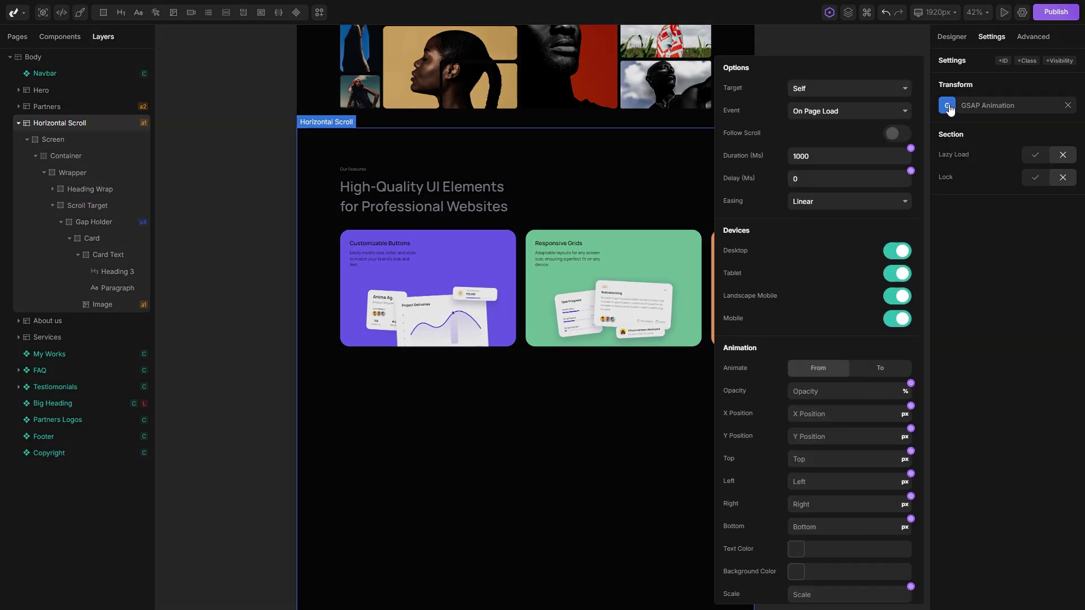
Step: Target the Scroll Target div, trigger on Scroll Into View, and enable Follow Scroll
left_click(853, 89)
left_click(837, 127)
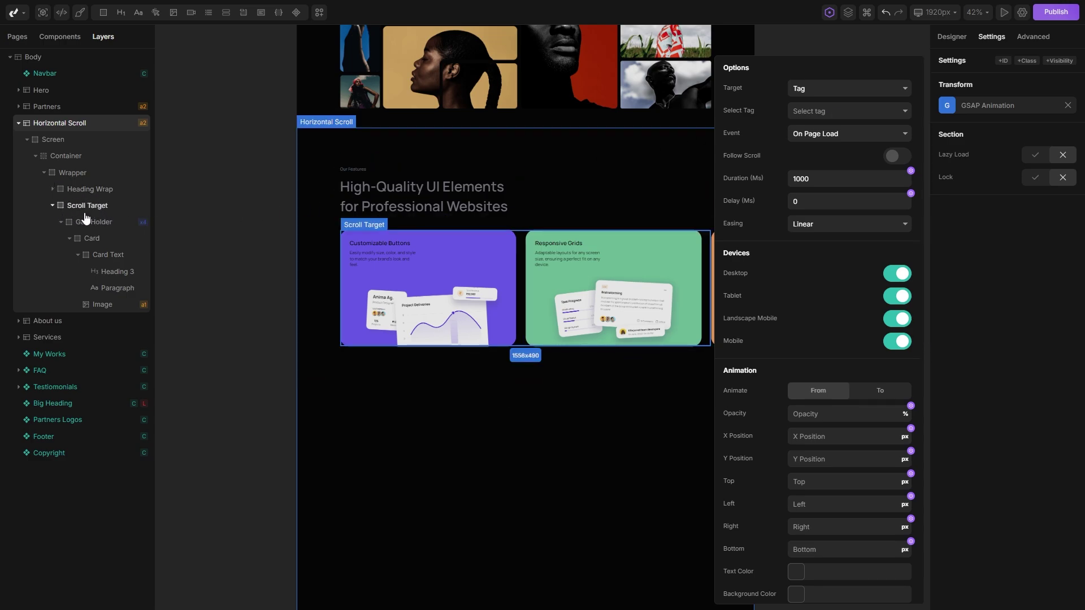
left_click(850, 111)
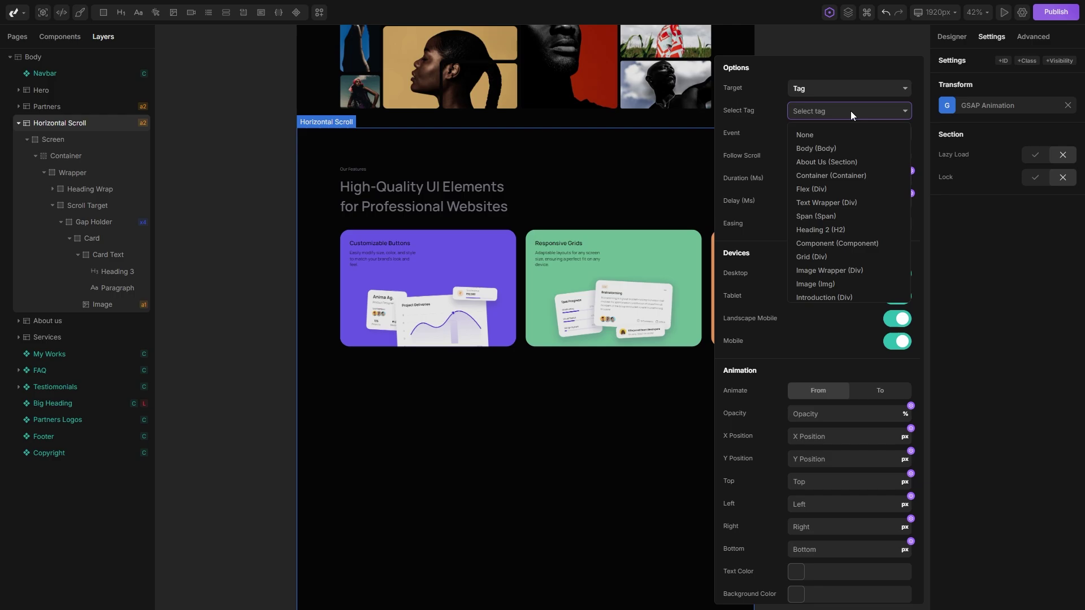
type("scroll")
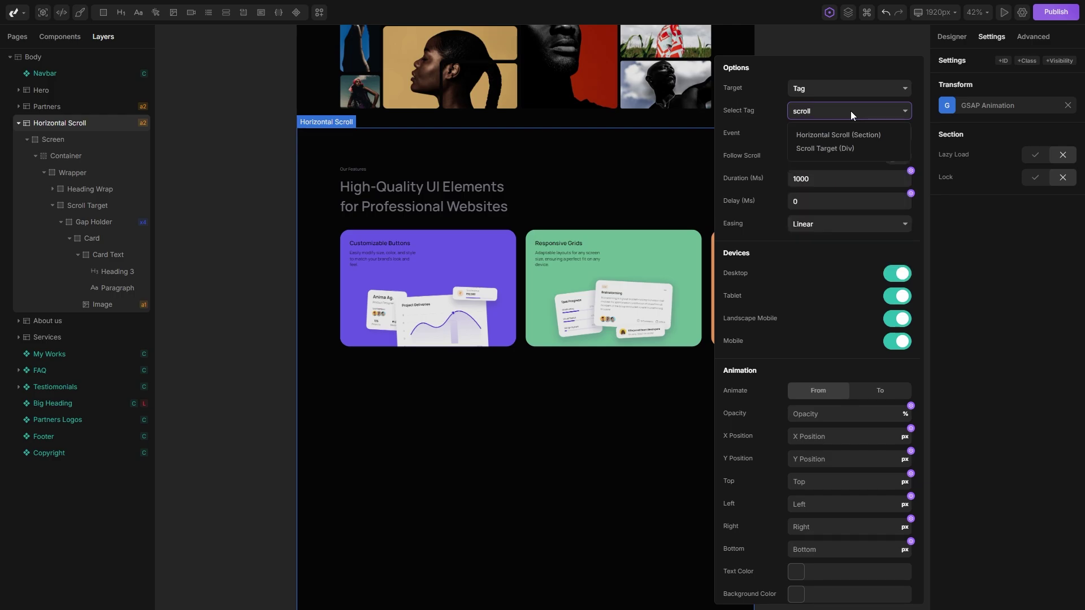
left_click(858, 148)
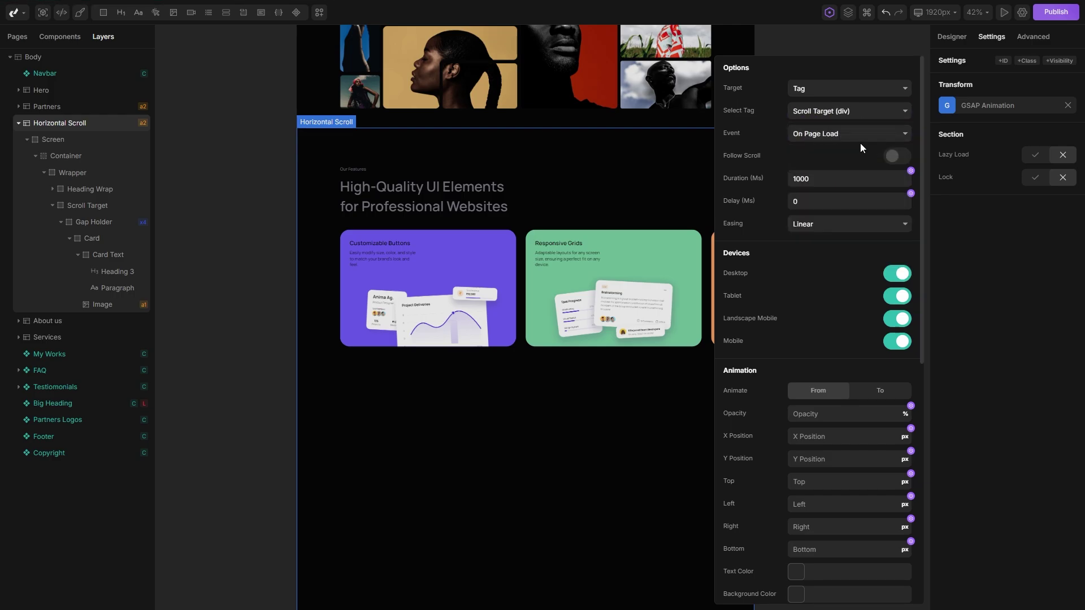
left_click(859, 133)
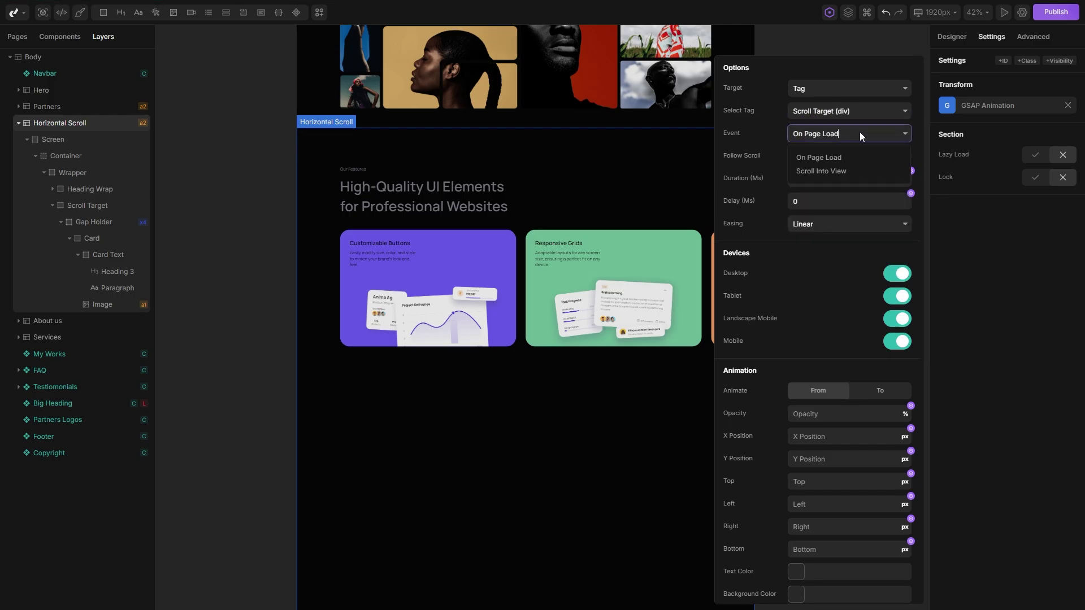
left_click(849, 171)
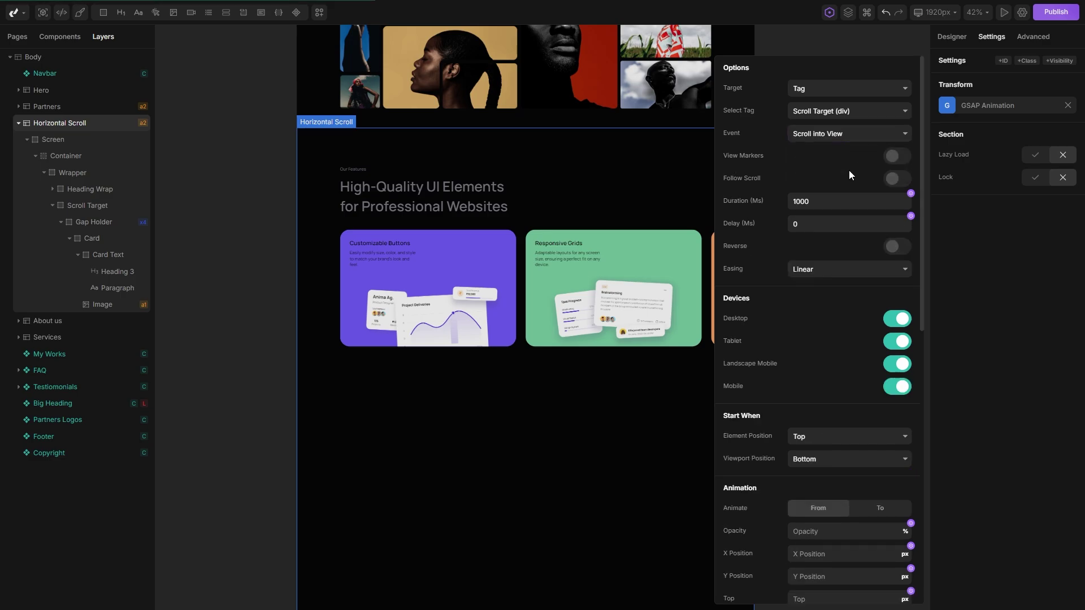
left_click(897, 179)
Step: Set the start viewport position to Top and both end positions to Bottom
scroll(924, 189, "down", 1)
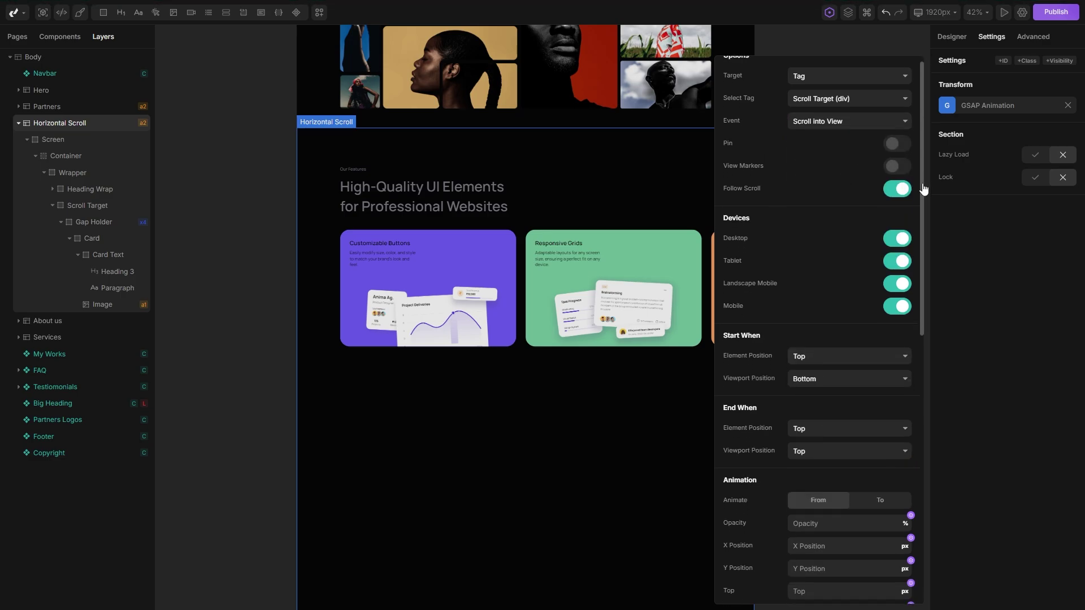
scroll(924, 190, "down", 5)
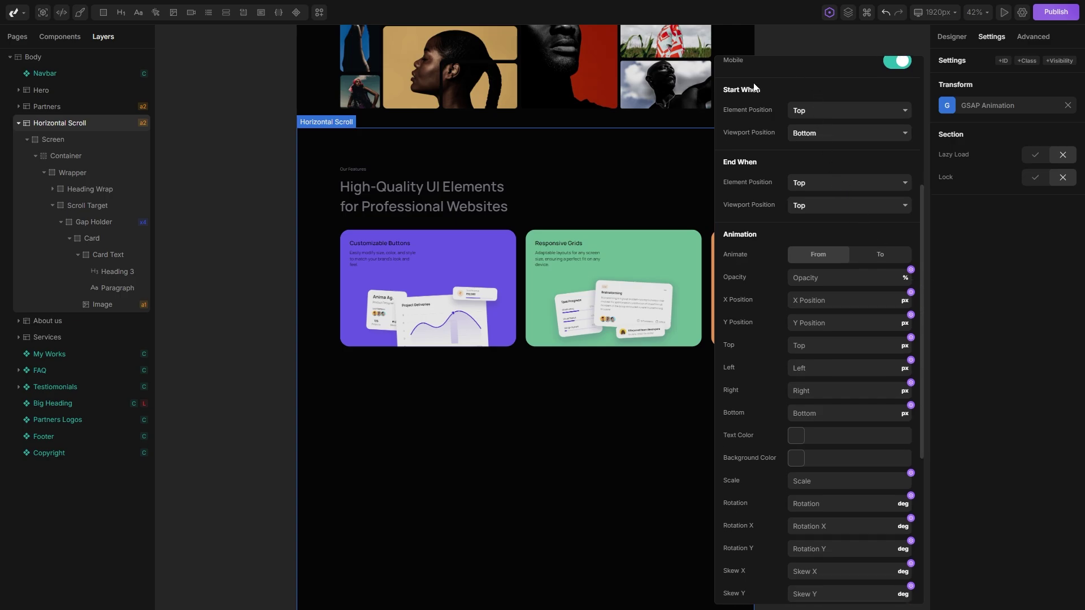
left_click(801, 141)
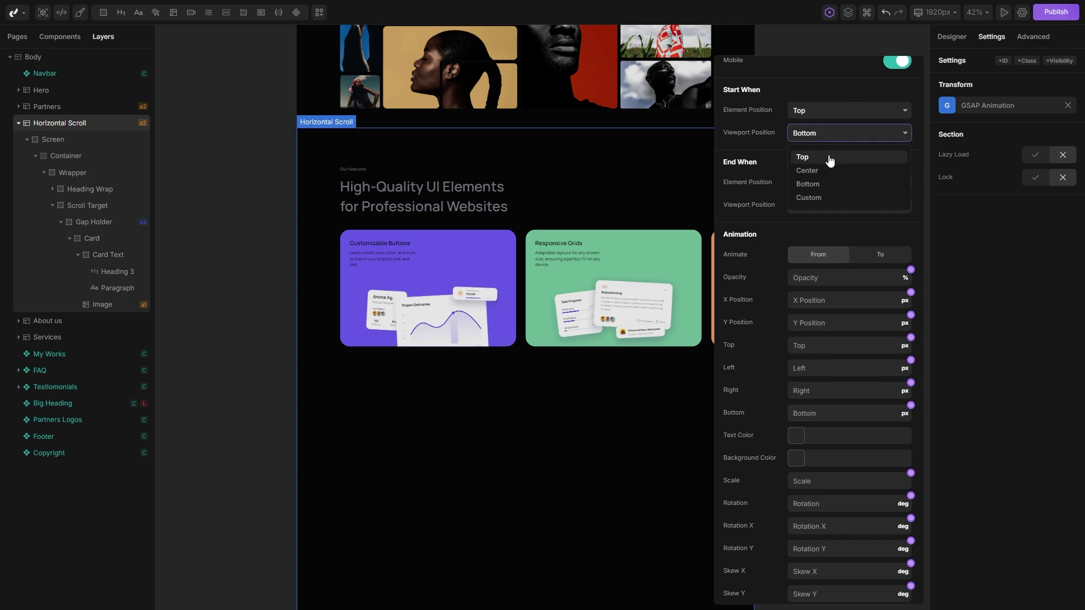
left_click(798, 157)
left_click(840, 183)
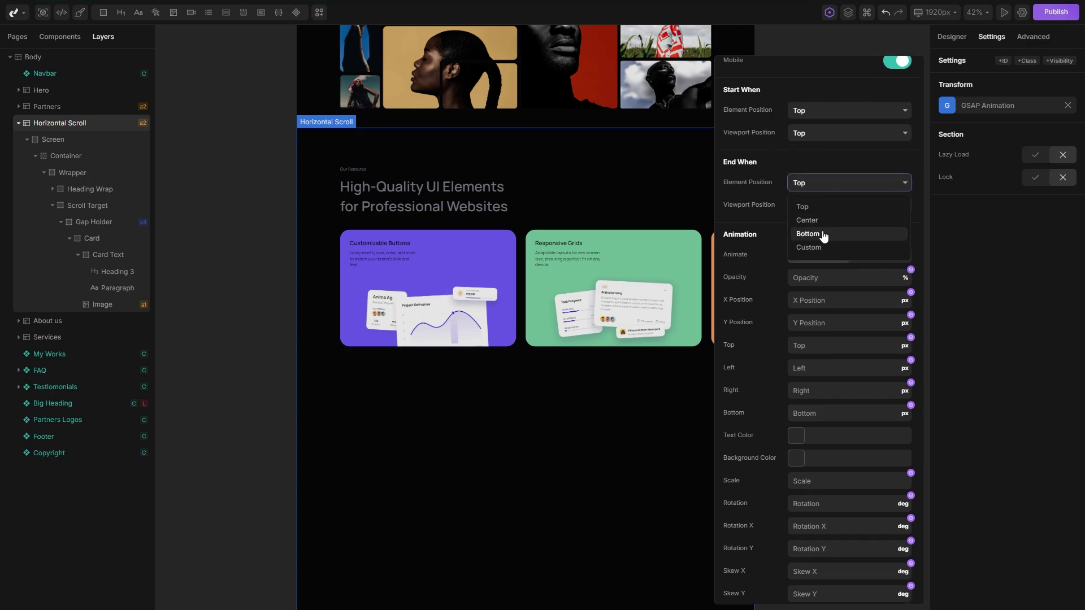
left_click(825, 234)
left_click(835, 208)
left_click(824, 255)
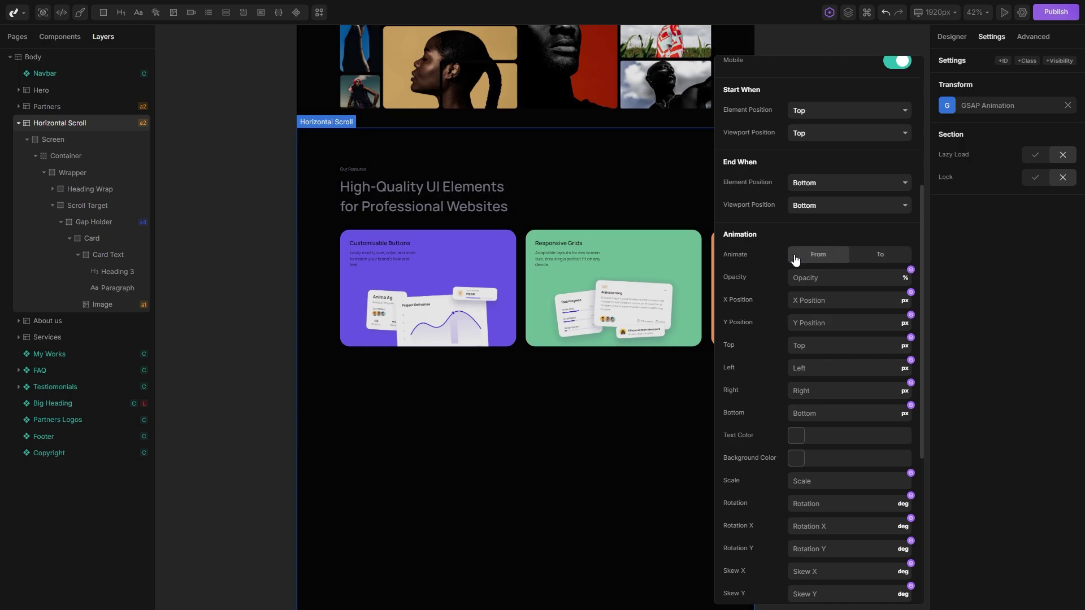
Step: Set the animation's starting X position to 0
left_click(831, 298)
type("0")
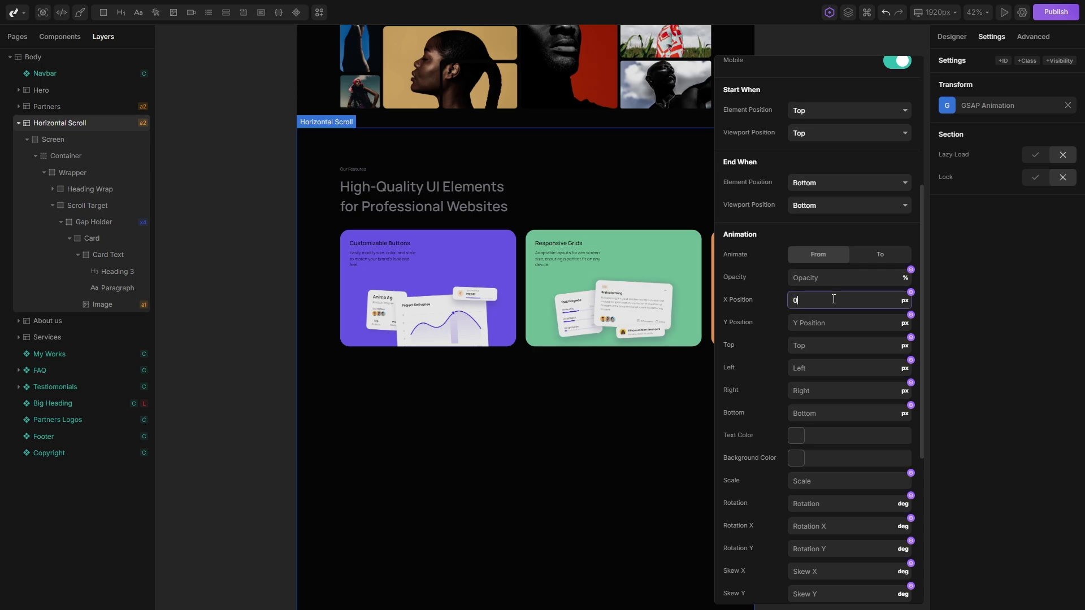
key("Return")
Step: Set the animation's ending X position to -150%
left_click(897, 260)
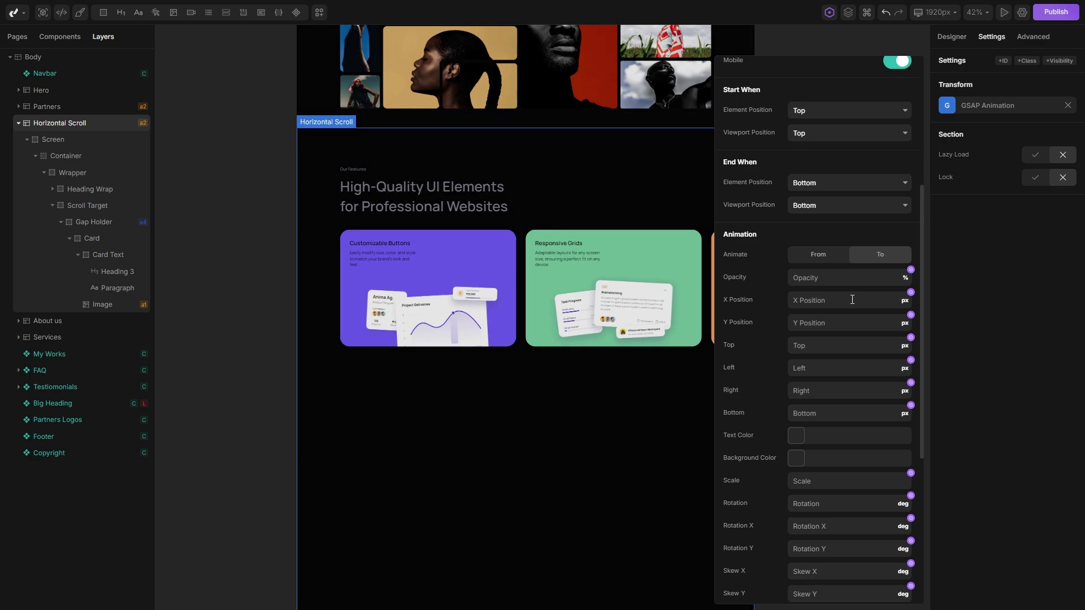
left_click(852, 299)
type("150%")
key("Return")
left_click(795, 300)
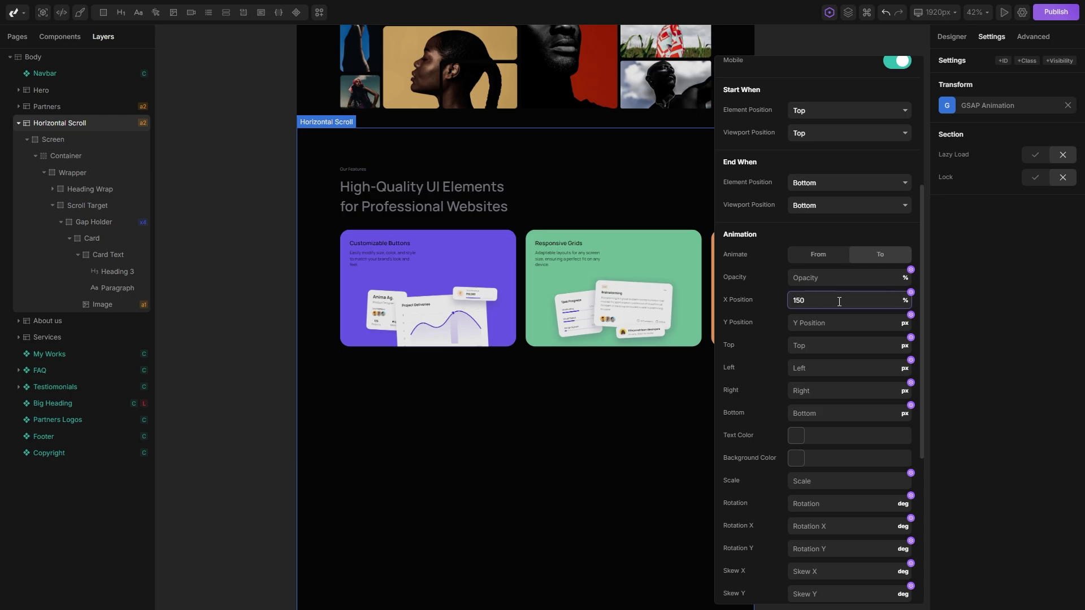
type("-")
key("Return")
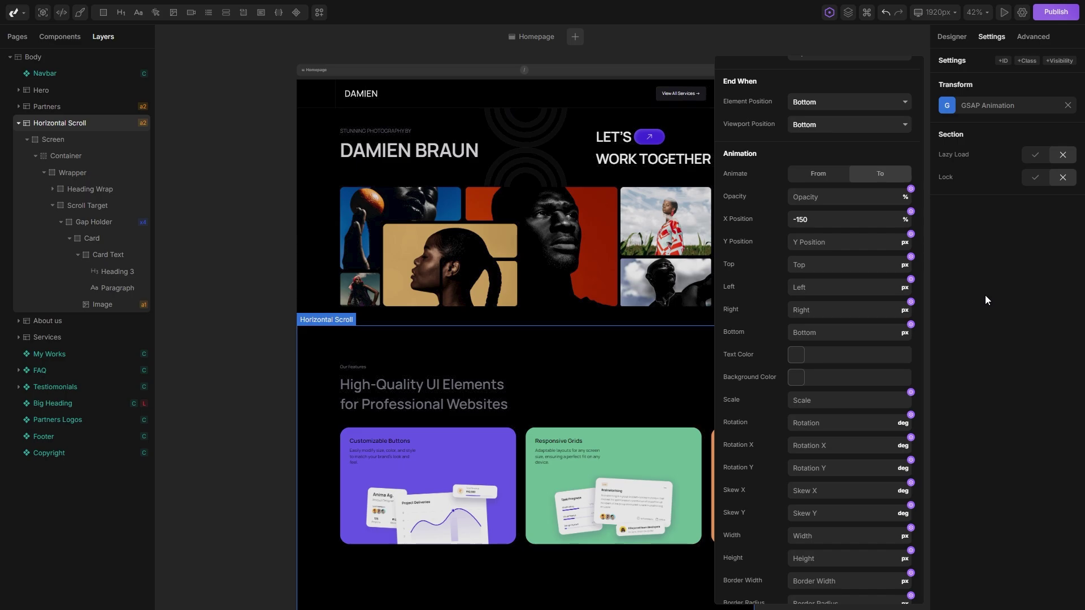
Step: Change the ending X position to -100% and preview the sideways card scroll
left_click(805, 220)
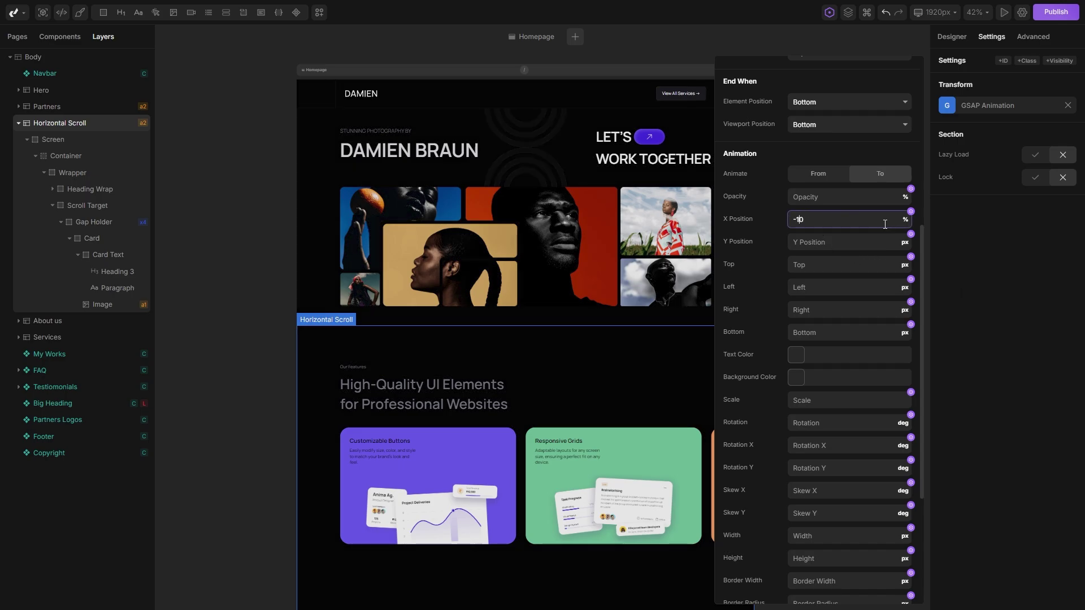
key("Return")
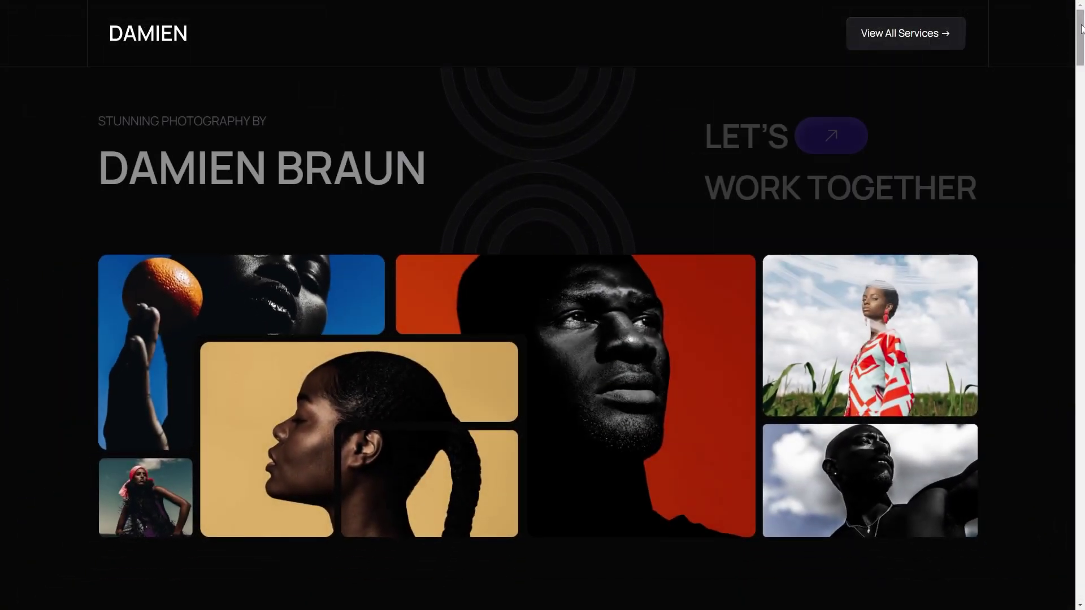
left_click_drag(1081, 28, 1068, 257)
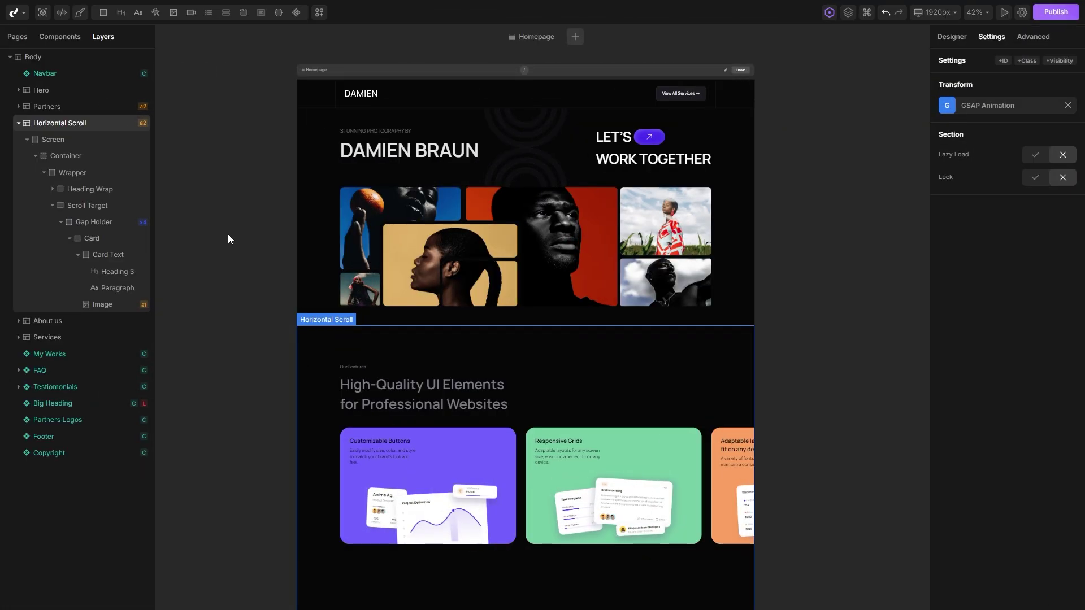
Step: Set the Gap Holder's width to 70%
left_click(105, 223)
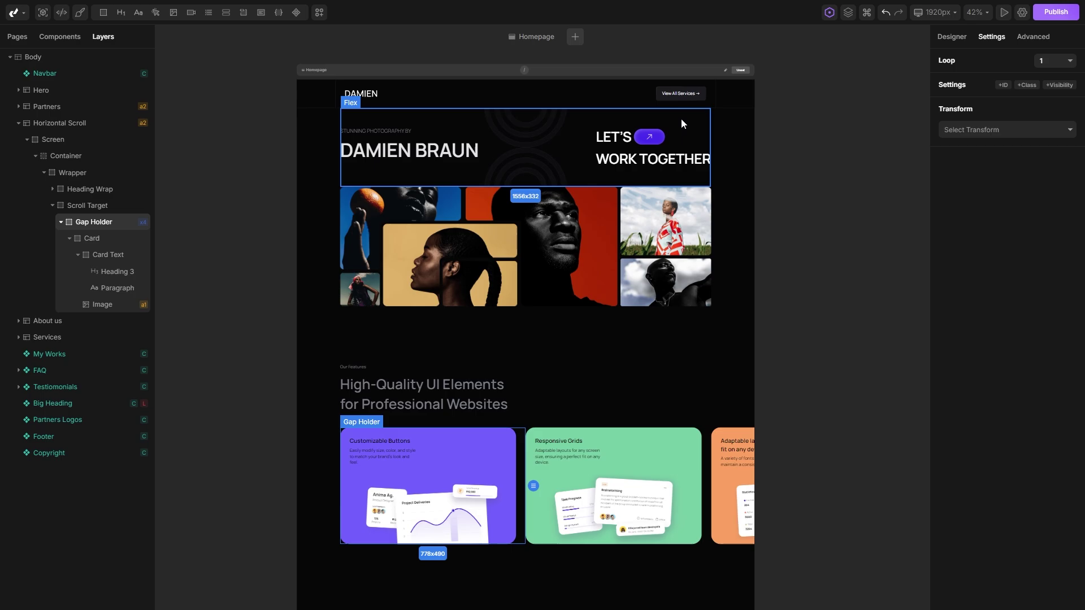
left_click(951, 36)
left_click(979, 277)
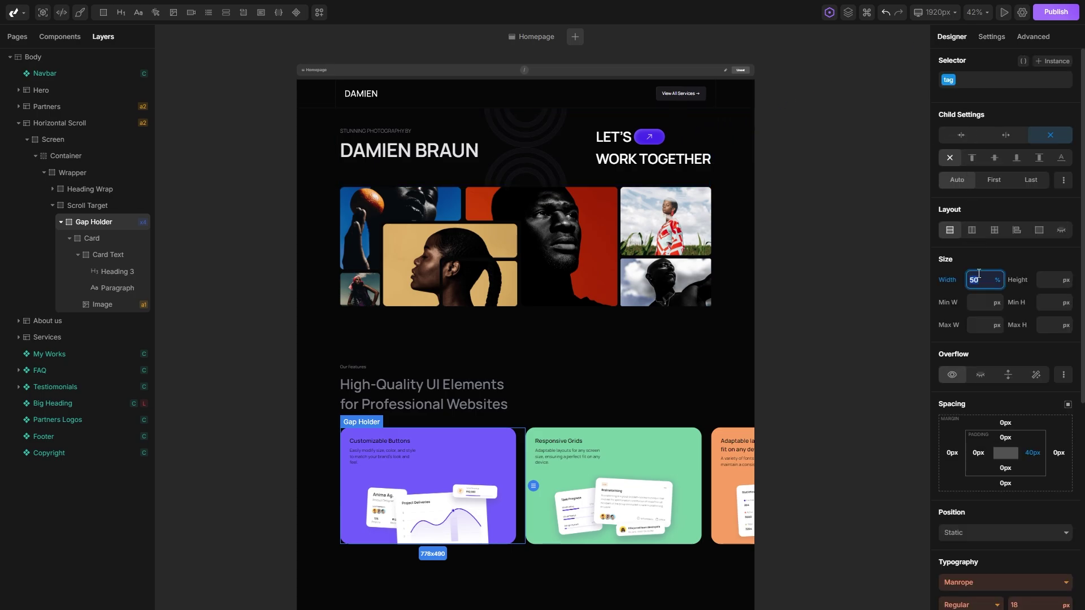
type("70")
Step: Change Horizontal Scroll's GSAP end X position to -210%
left_click(113, 124)
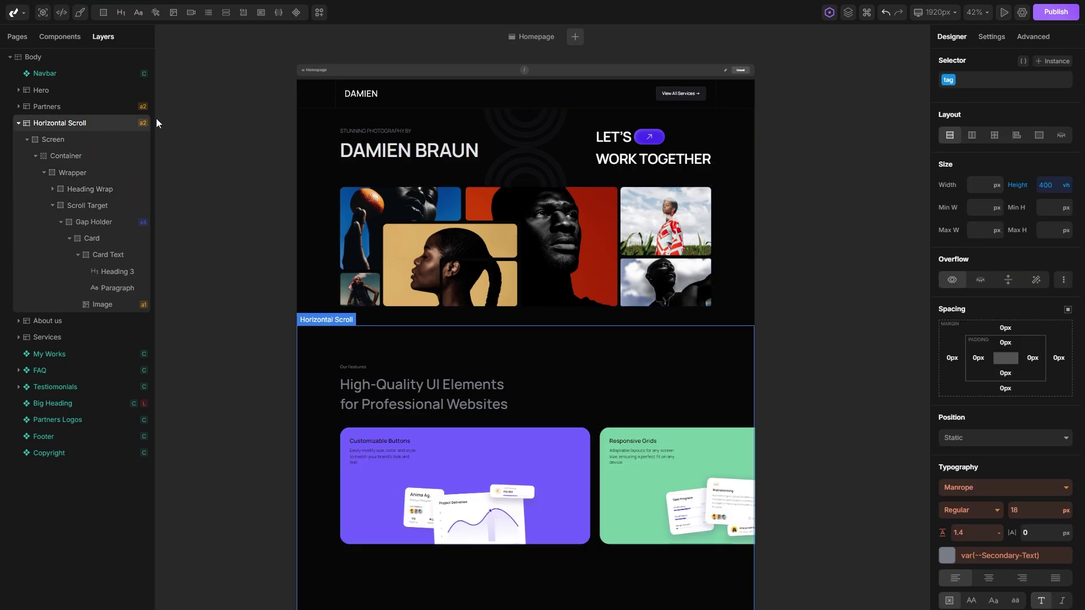
left_click(991, 36)
left_click(947, 105)
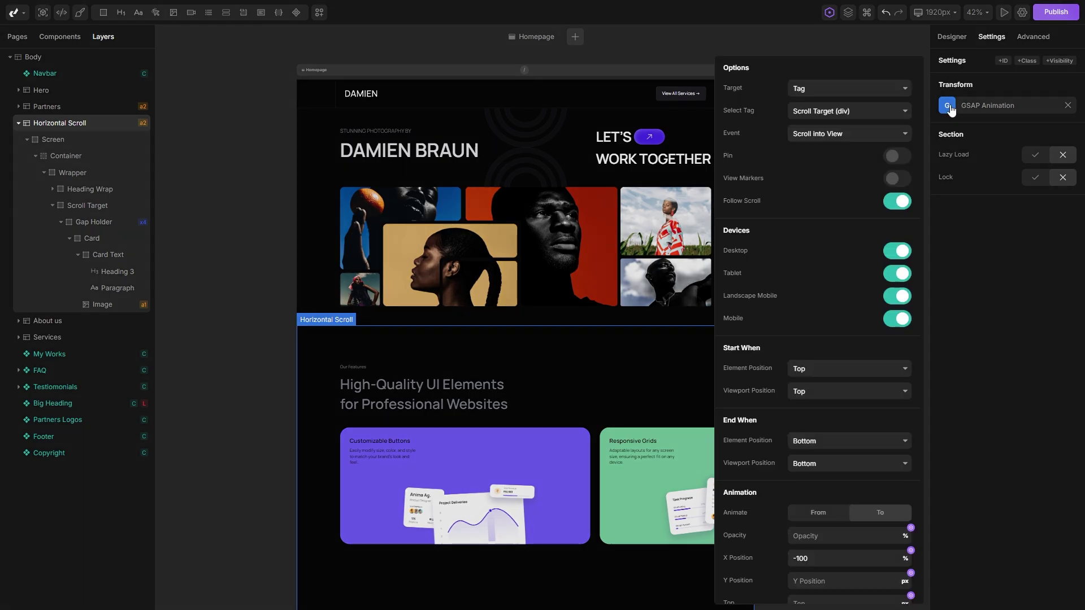
left_click_drag(923, 135, 919, 307)
left_click(832, 218)
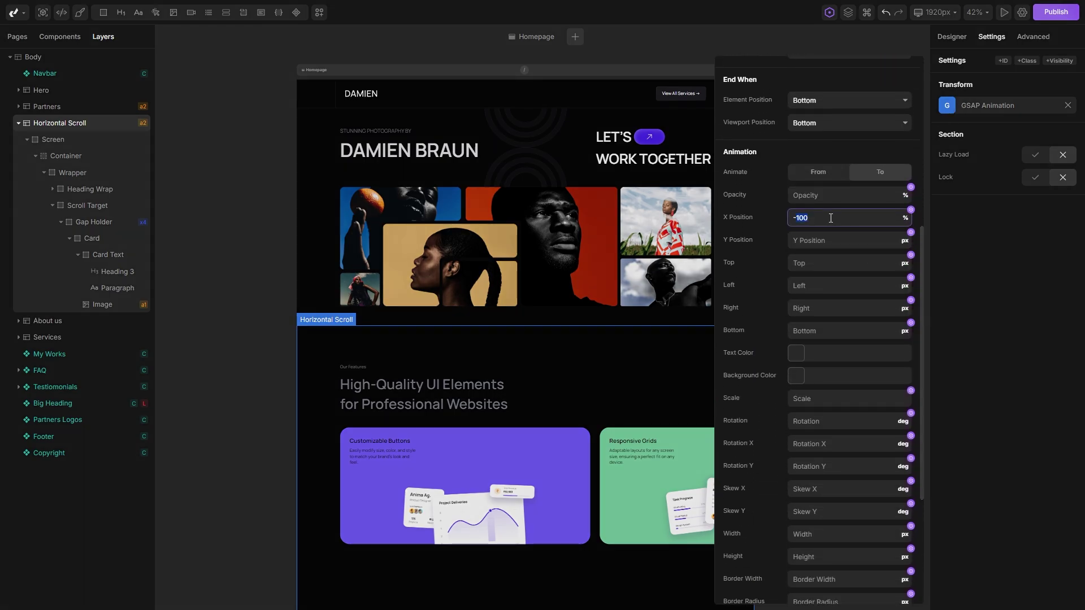
type("-210")
key("Return")
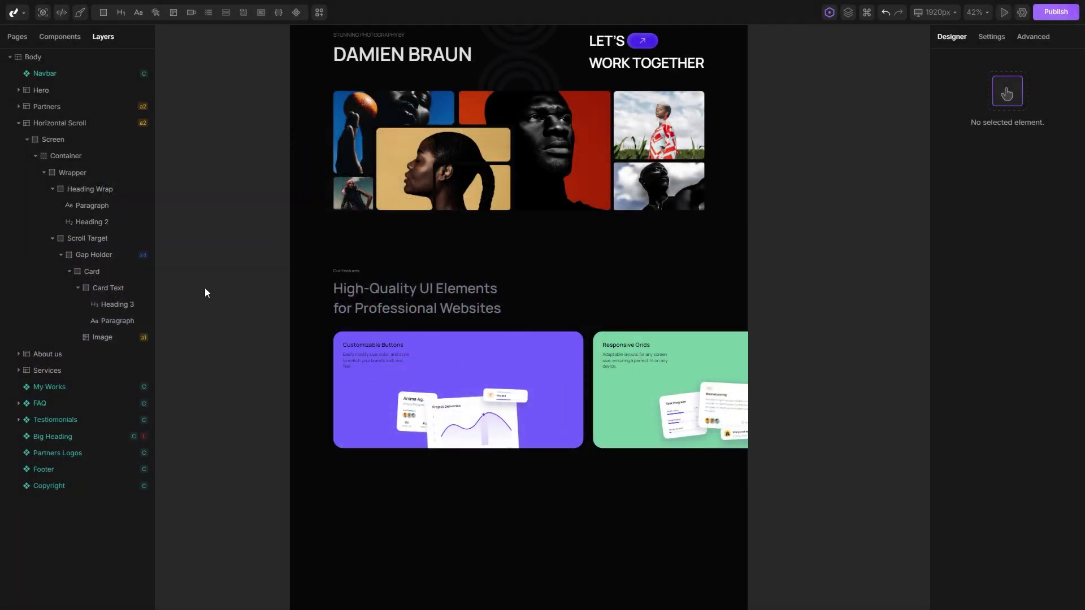
Step: Reset the Gap Holder's right padding to 0
left_click(107, 256)
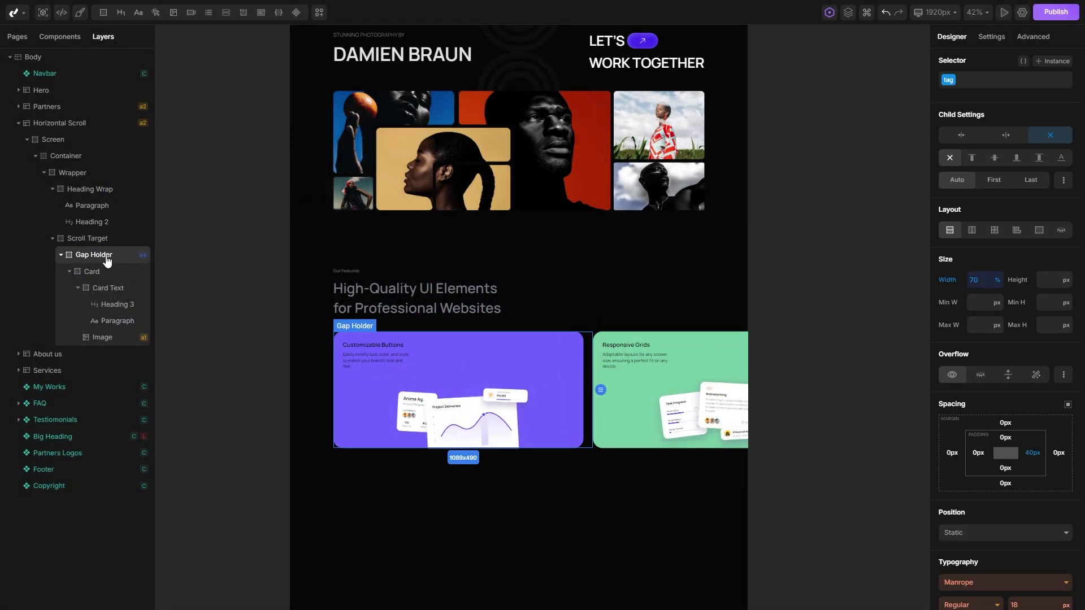
right_click(1032, 452)
left_click(1010, 489)
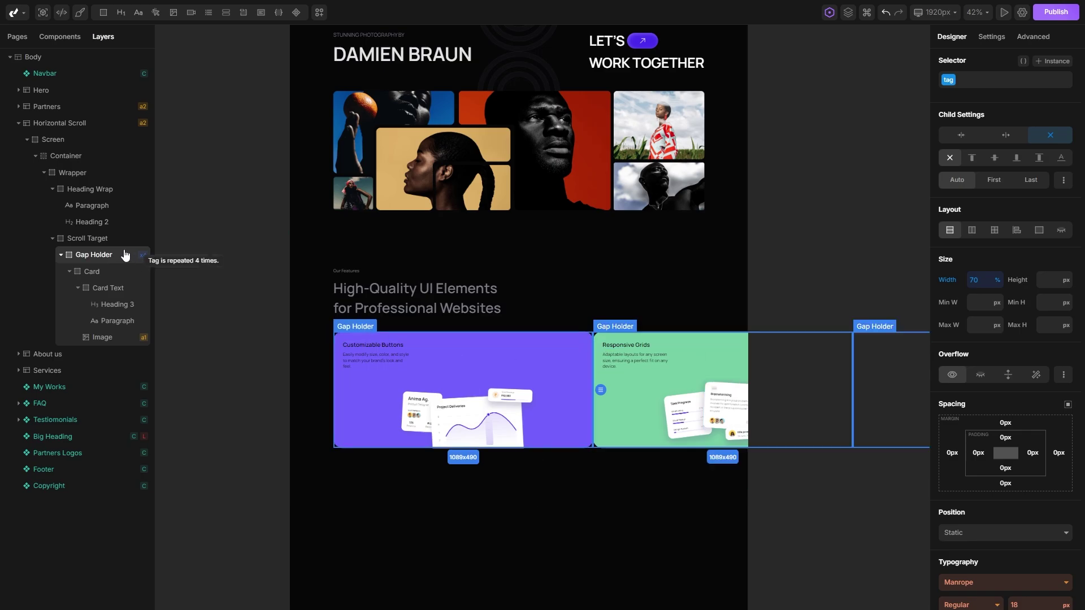
Step: Try a 32px gap on Scroll Target, preview it, then reset the gap to 0
left_click(102, 239)
left_click(974, 204)
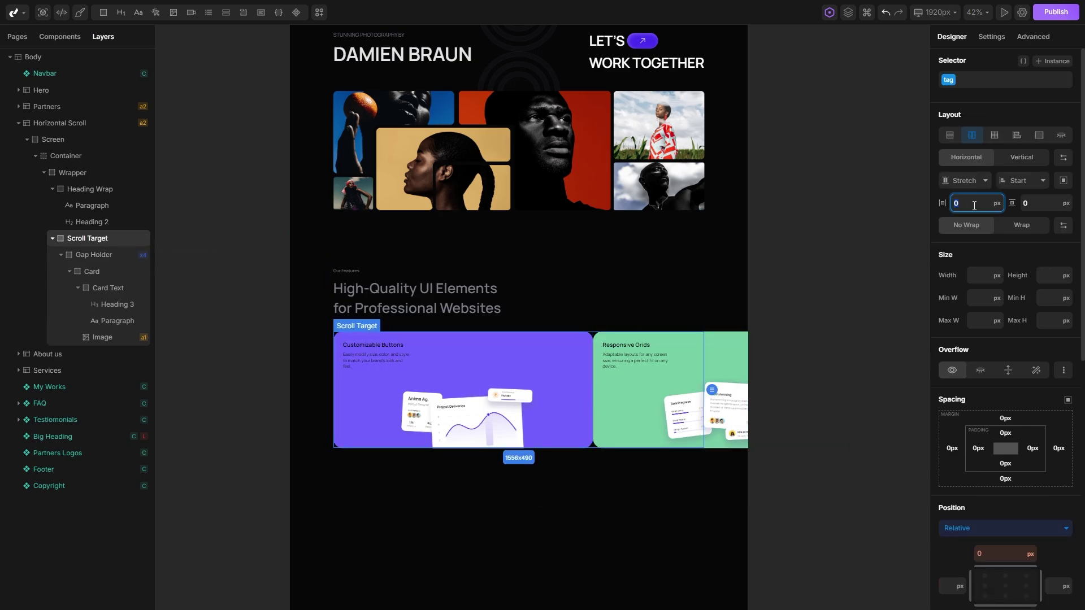
type("32")
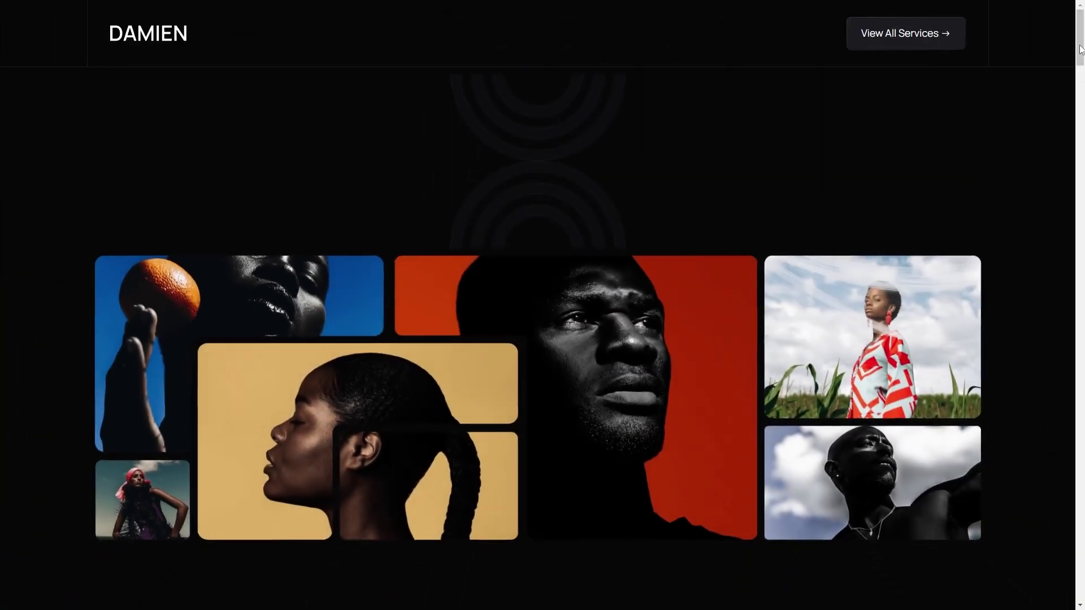
left_click_drag(1081, 50, 1080, 277)
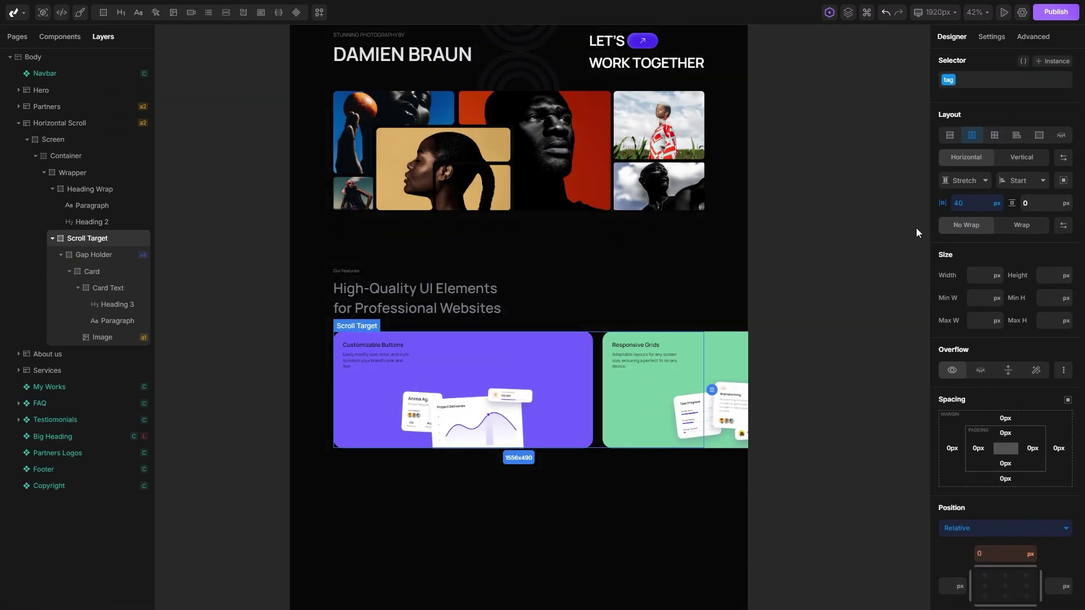
right_click(961, 205)
left_click(971, 239)
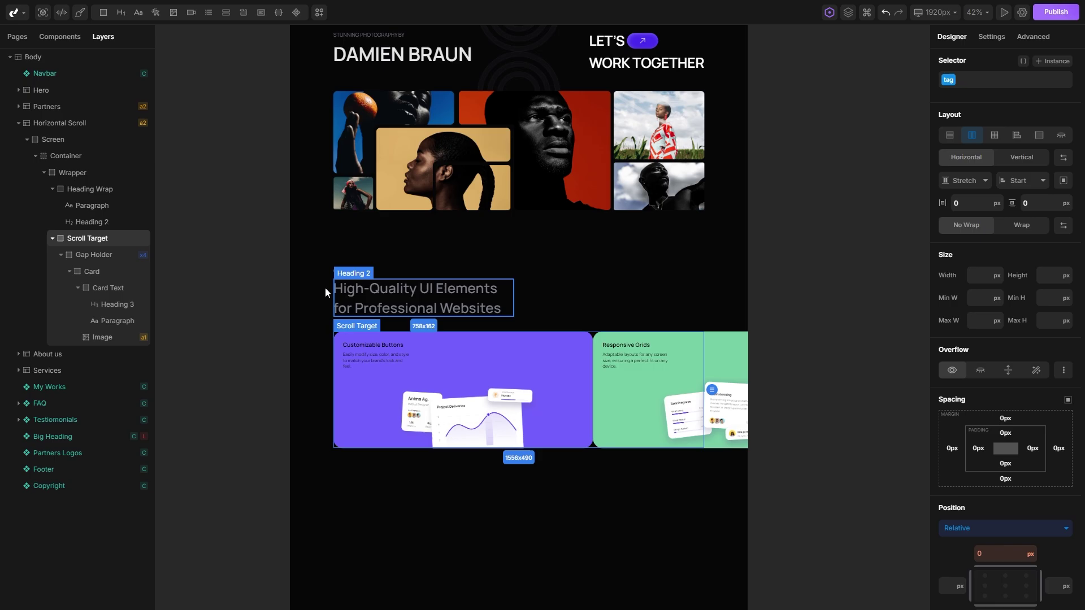
left_click(92, 255)
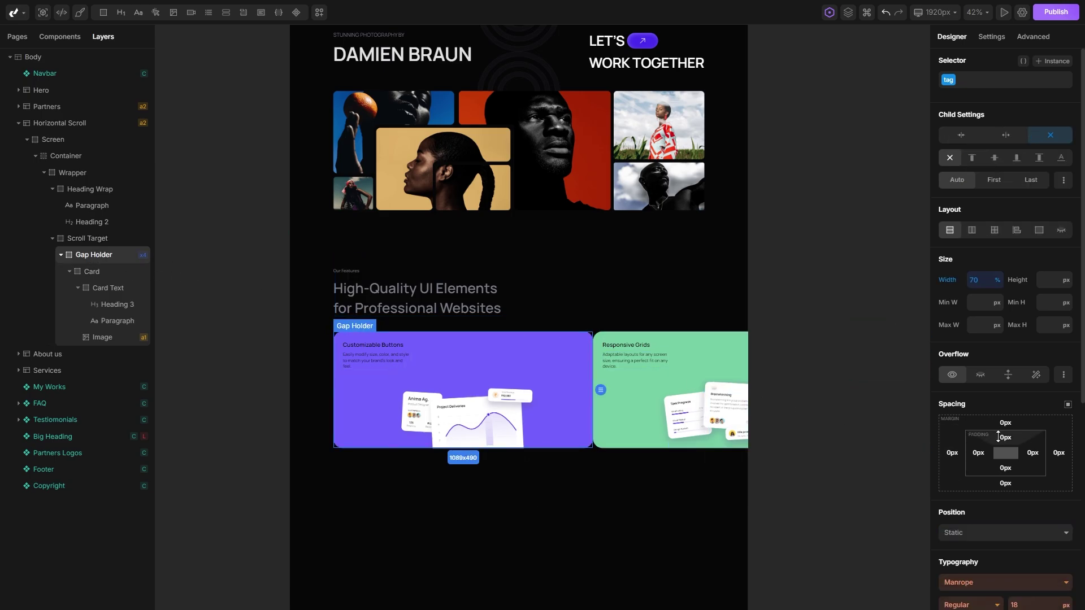
Step: Set Gap Holder's right padding back to 40px and scroll through the spaced cards in preview
left_click(1029, 454)
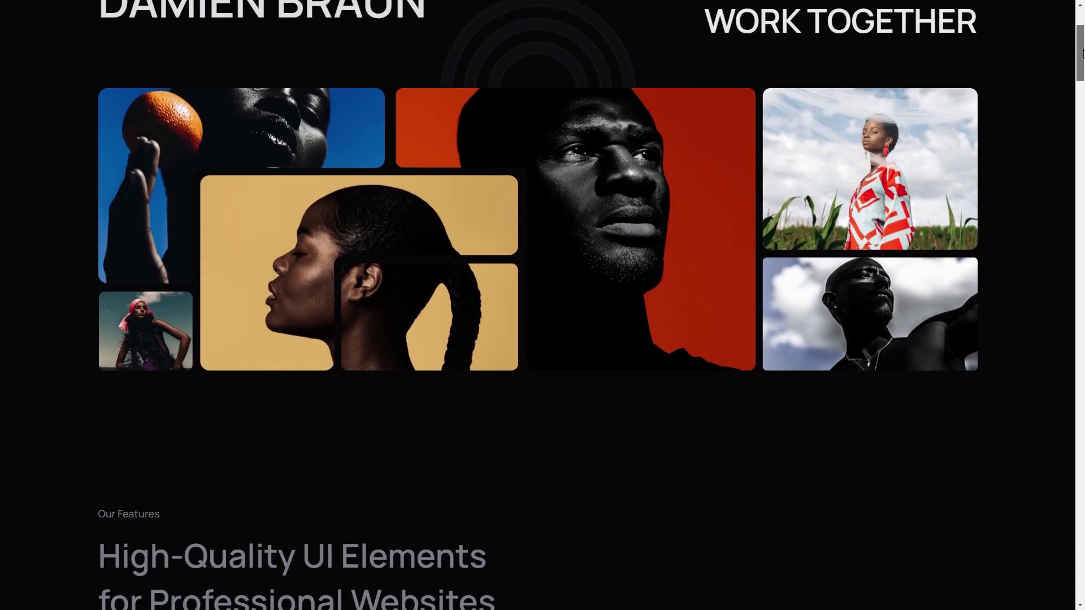
scroll(1075, 234, "down", 10)
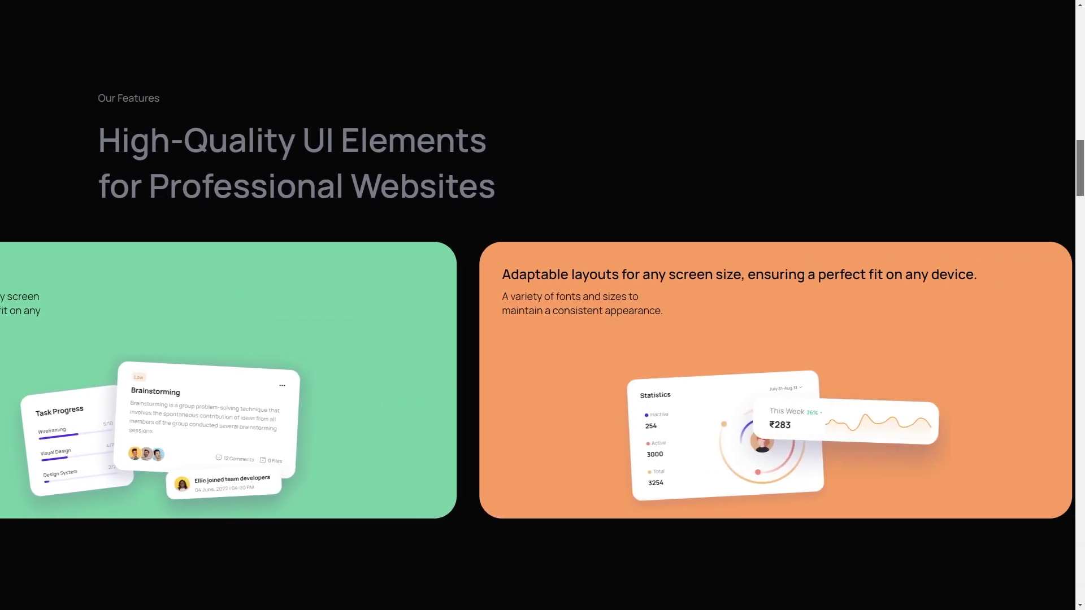
left_click_drag(1074, 233, 1070, 260)
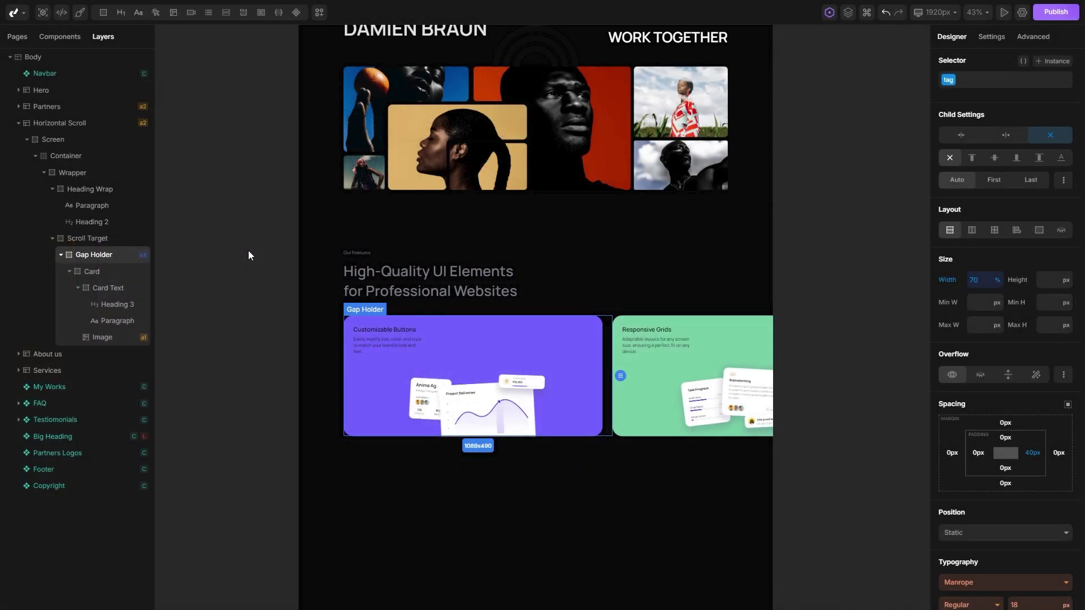
left_click(79, 123)
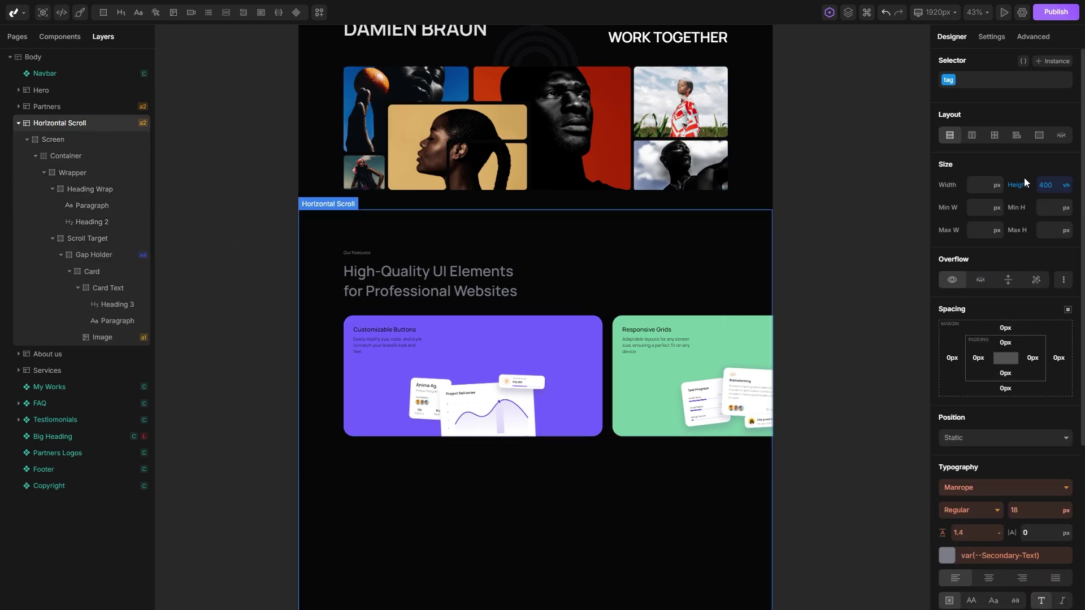
left_click(1045, 187)
key("BackSpace")
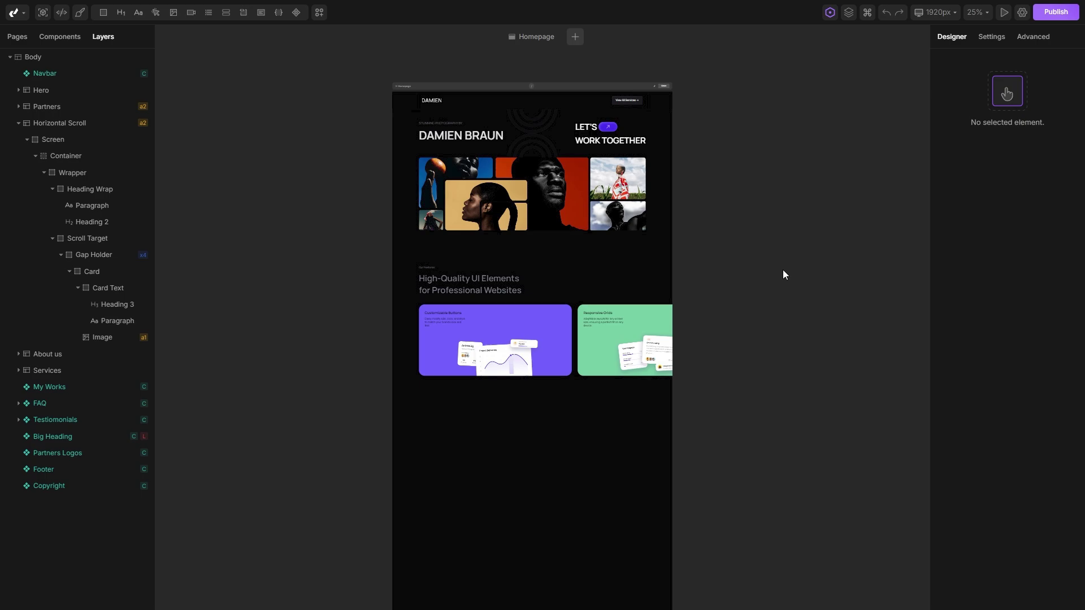
Step: Preview the page at about 710px tablet width, scroll the cards, then close the preview
left_click(1004, 12)
left_click_drag(1075, 305, 751, 281)
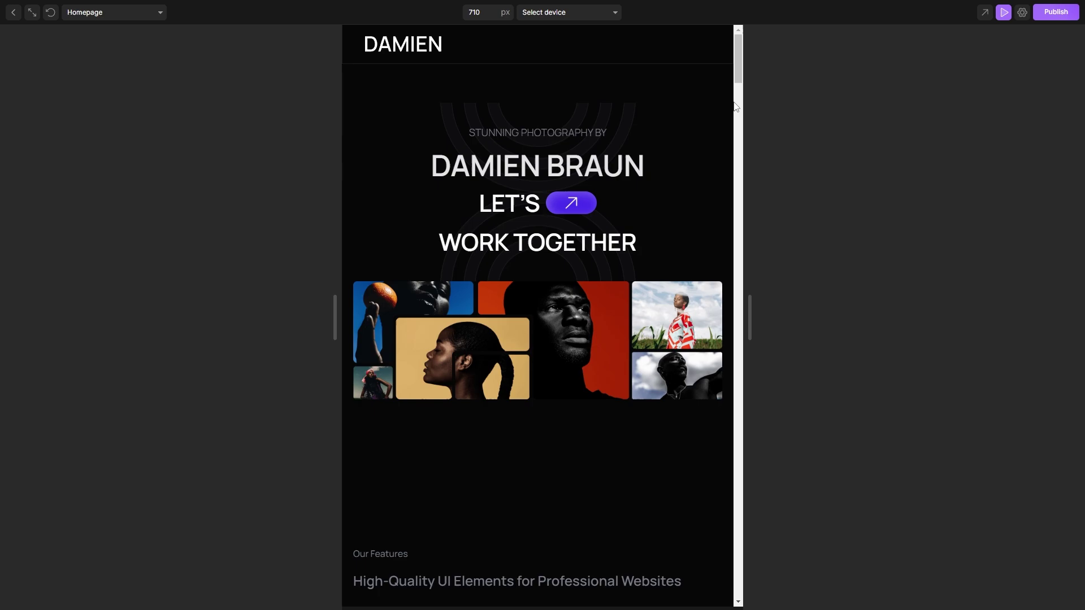
left_click_drag(738, 63, 755, 167)
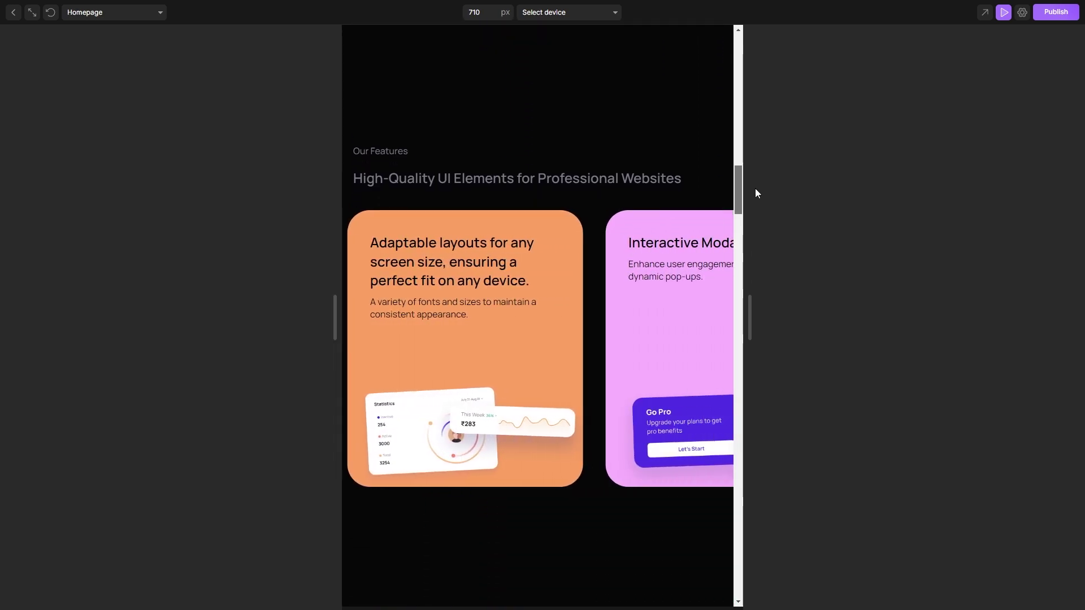
mouse_move(755, 194)
left_mouse_down()
mouse_move(748, 259)
mouse_move(748, 215)
left_mouse_up()
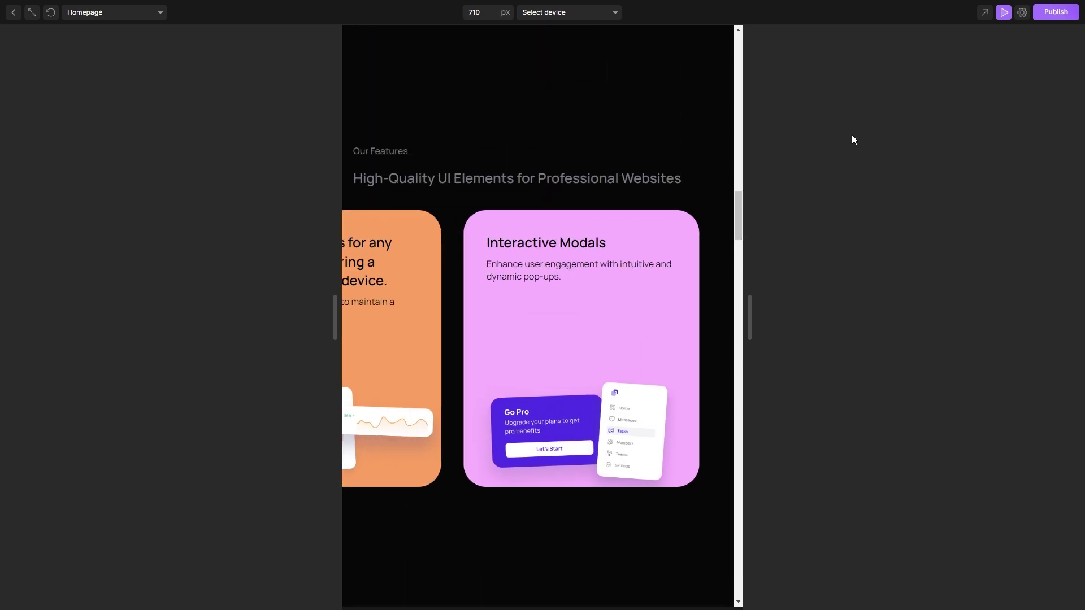
left_click(1001, 20)
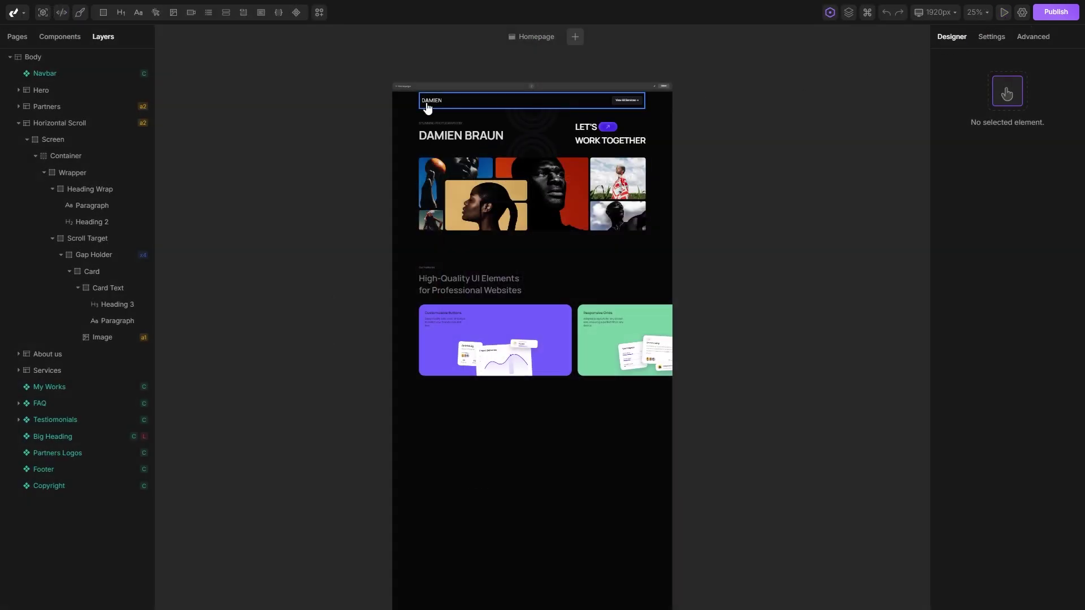
Step: Switch off Mobile devices in Horizontal Scroll's GSAP Animation settings, keeping it desktop-only
left_click(84, 123)
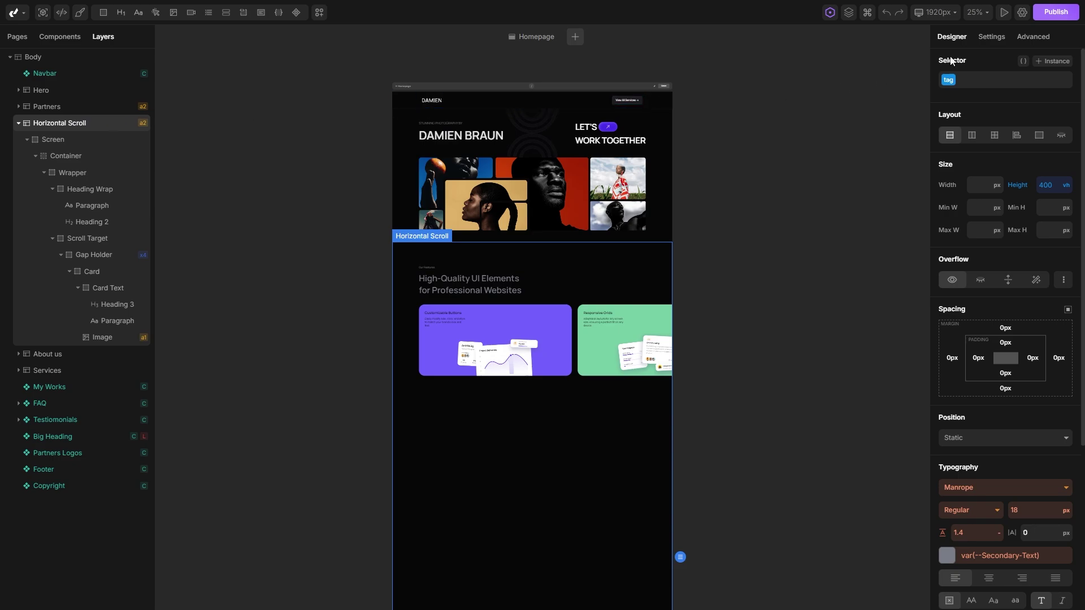
left_click(1006, 40)
left_click(955, 107)
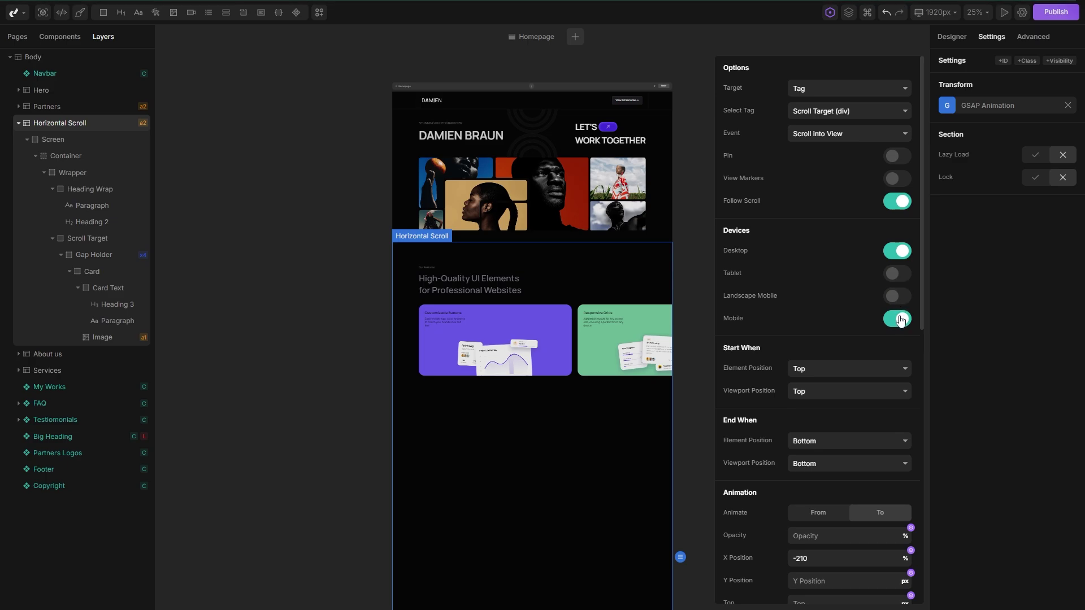
left_click(898, 318)
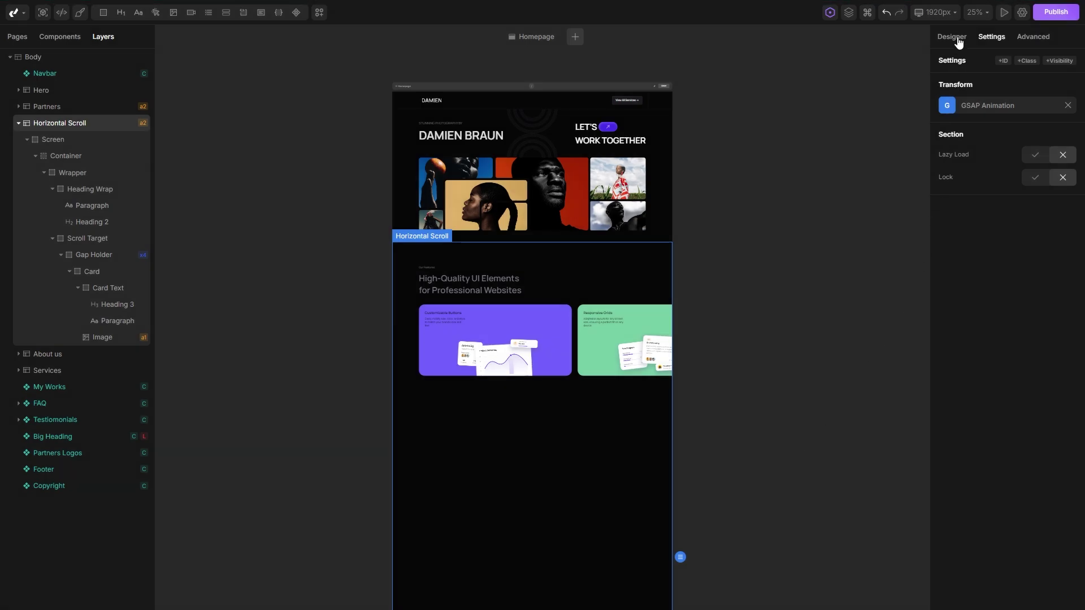
left_click(958, 39)
Step: At the 991px breakpoint, clear the Horizontal Scroll and Screen heights to auto
left_click(938, 14)
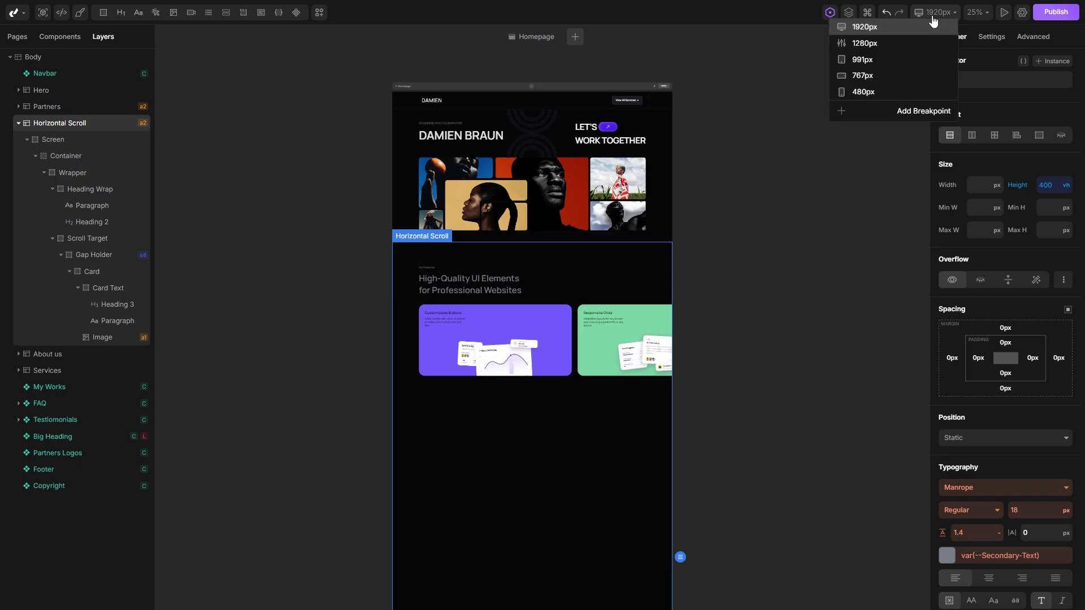
left_click(880, 60)
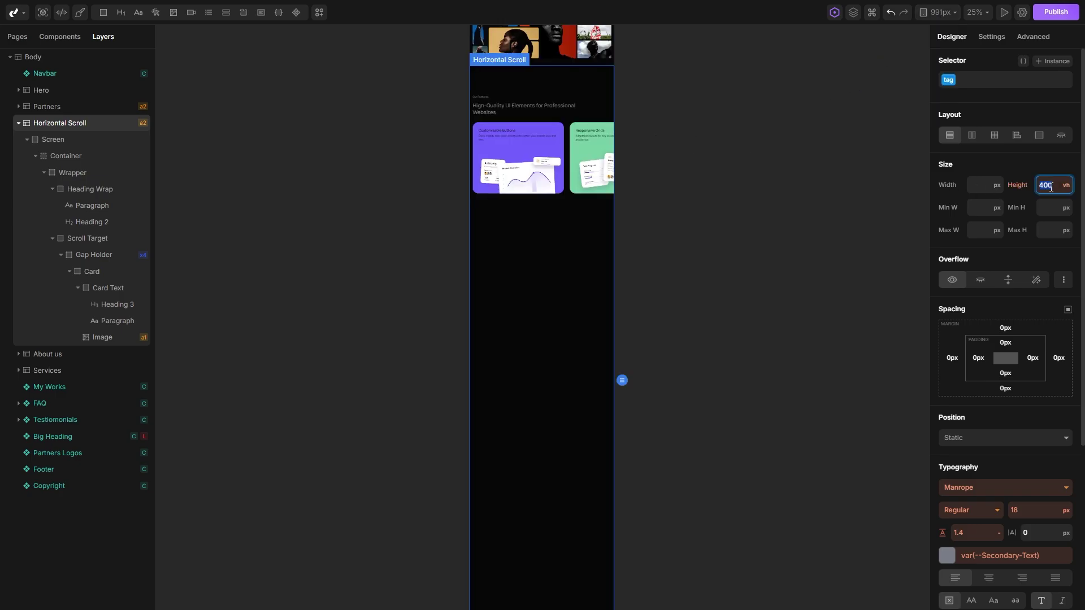
key("BackSpace")
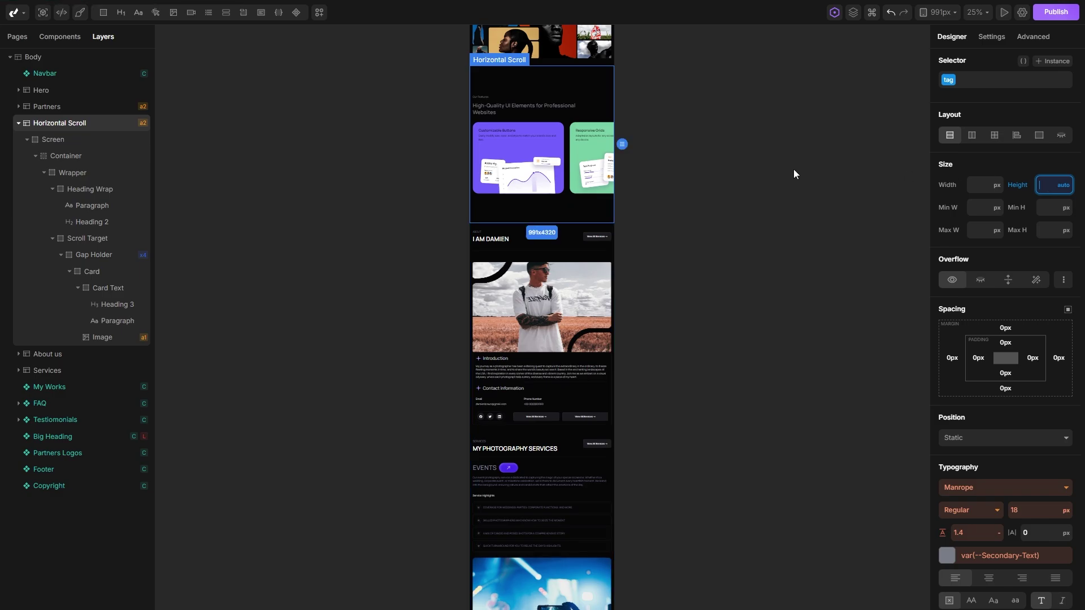
left_click(102, 141)
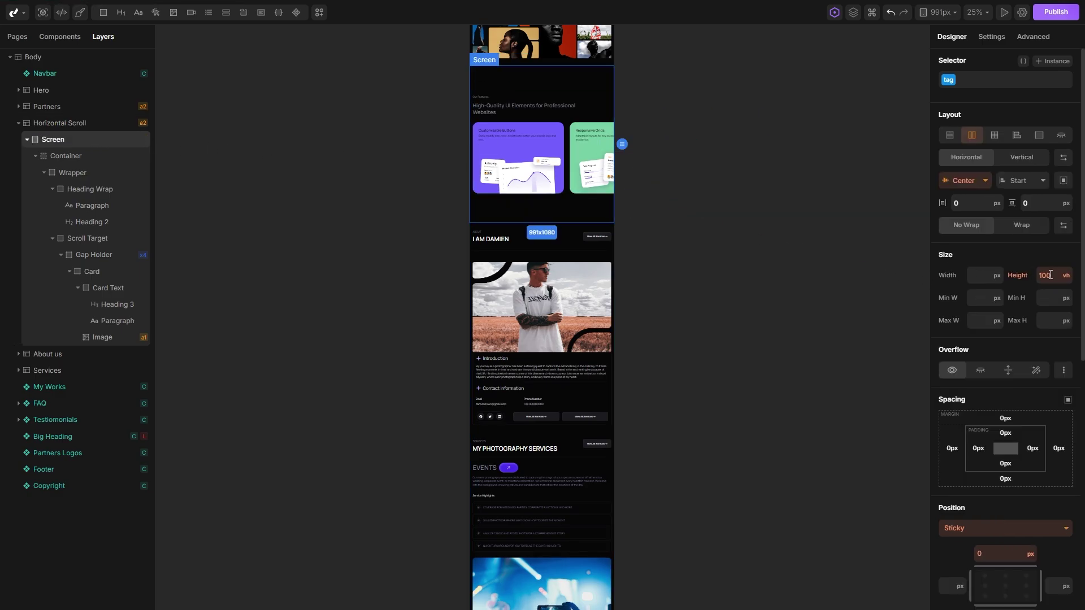
key("BackSpace")
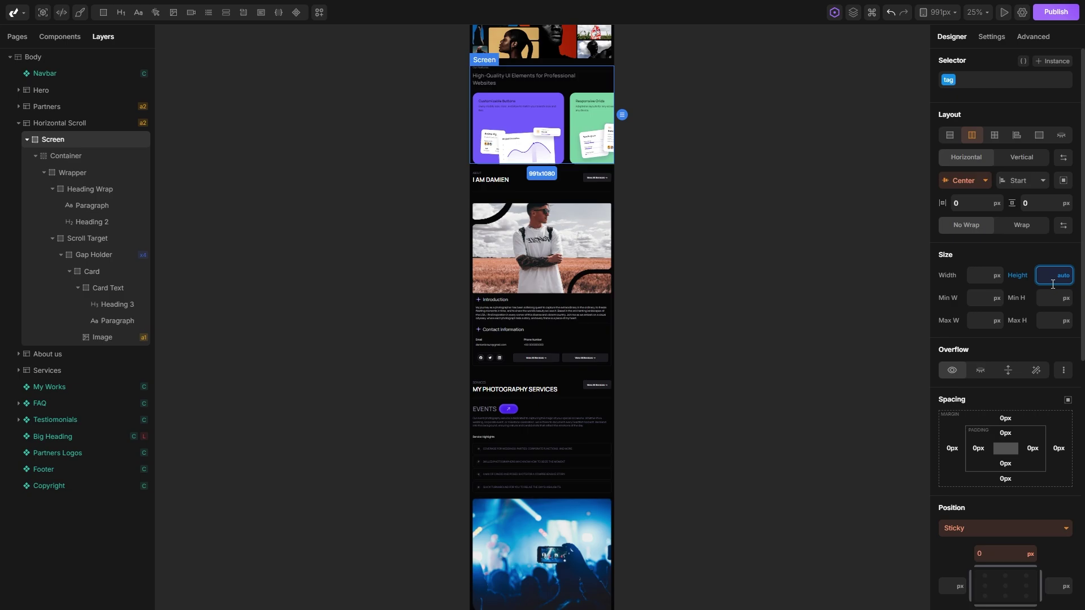
Step: Set Screen's position to Static and give Gap Holder 100% width
left_click(1000, 530)
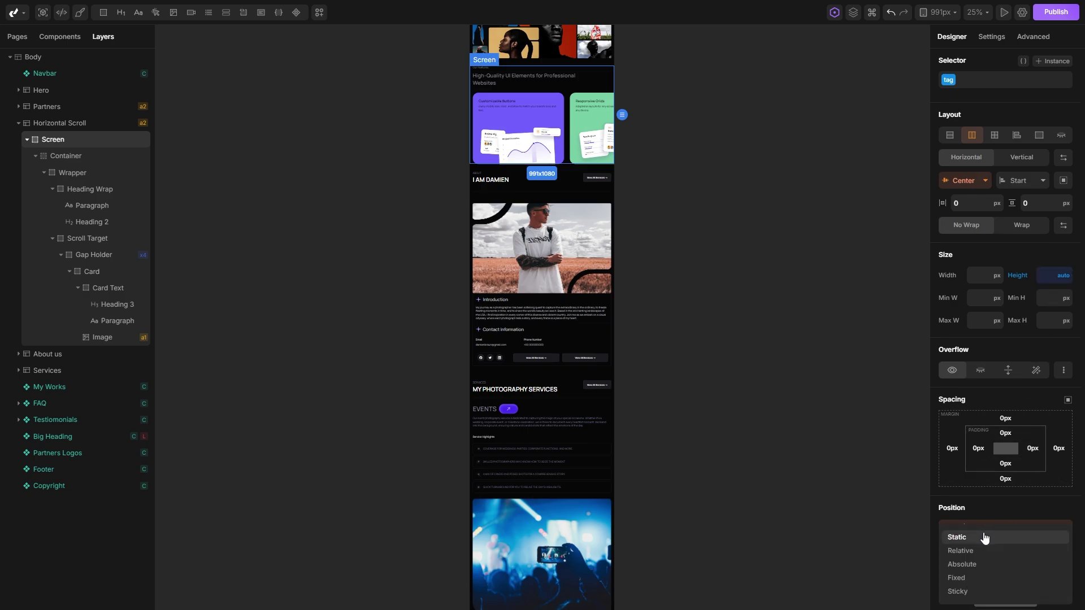
left_click(985, 537)
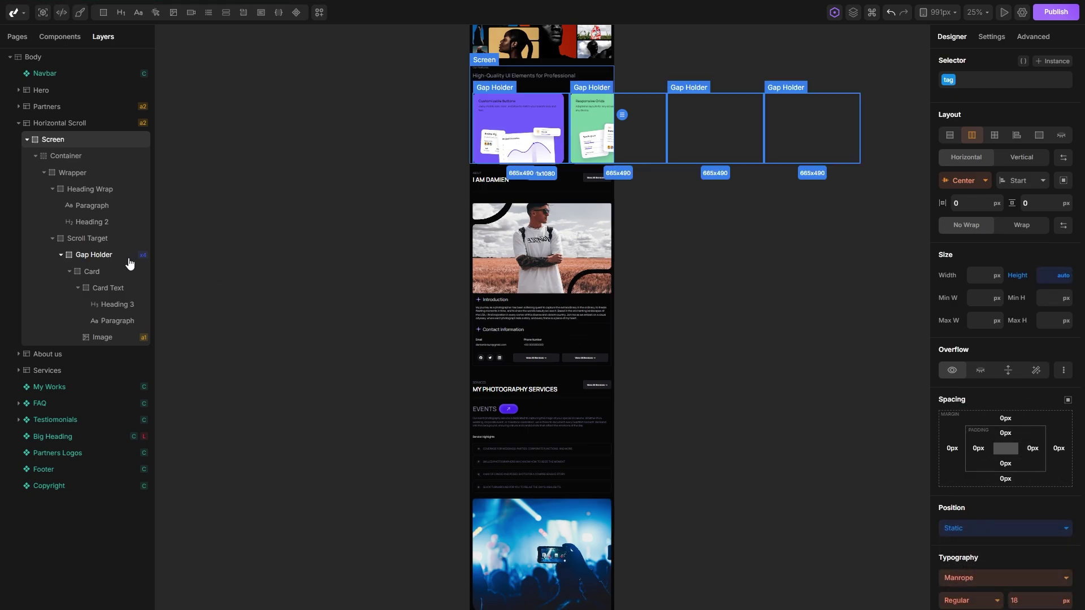
left_click(110, 256)
left_click(977, 280)
type("100")
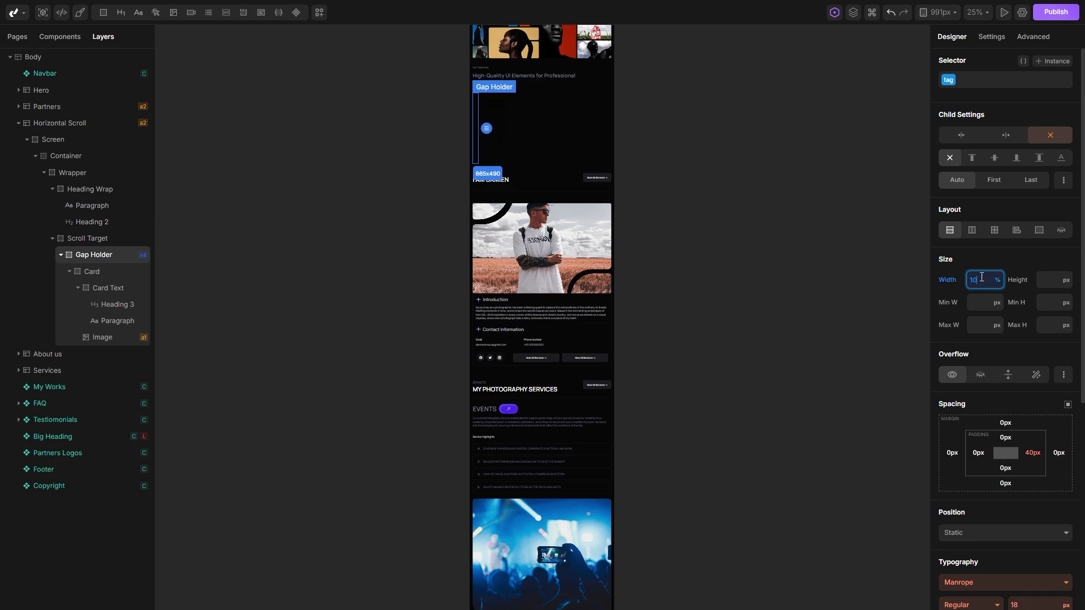
left_click(1033, 453)
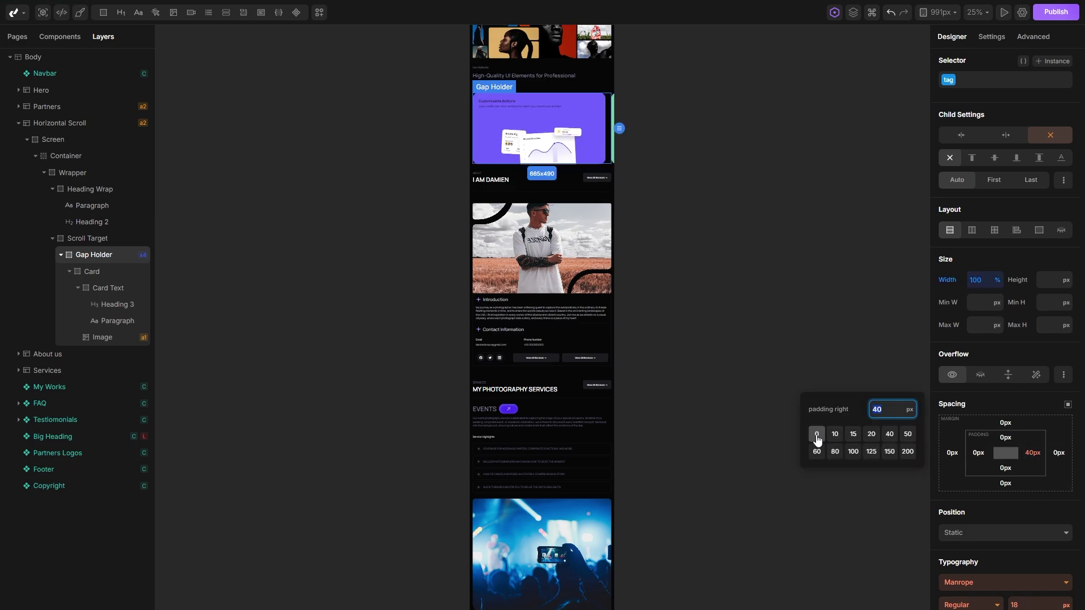
Step: Zero Gap Holder's right padding and make Scroll Target a grid with 25px gaps
left_click(817, 439)
left_click(91, 239)
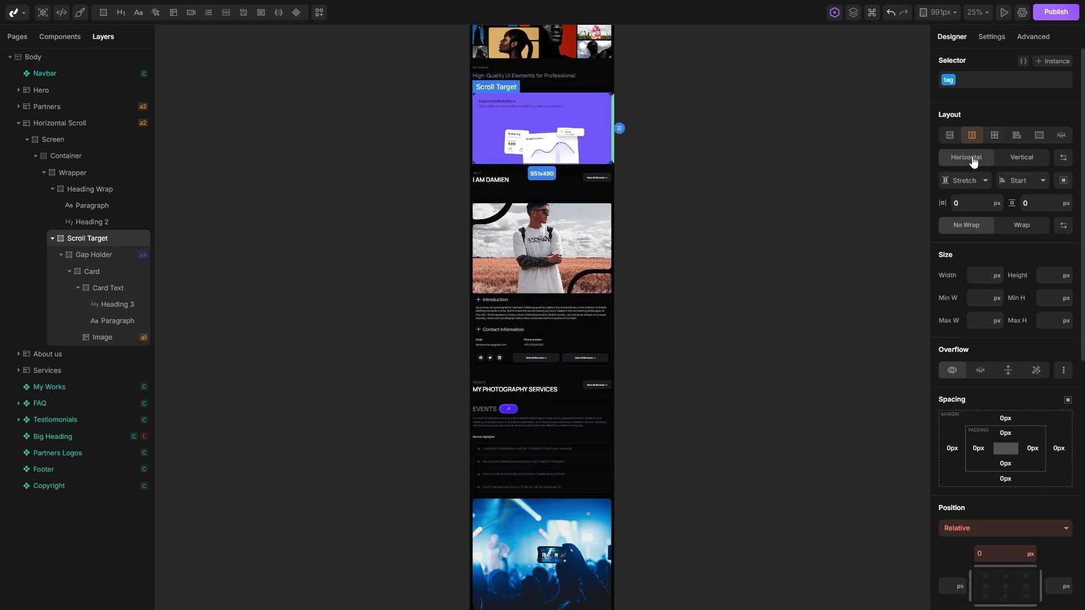
left_click(995, 135)
left_click(1003, 162)
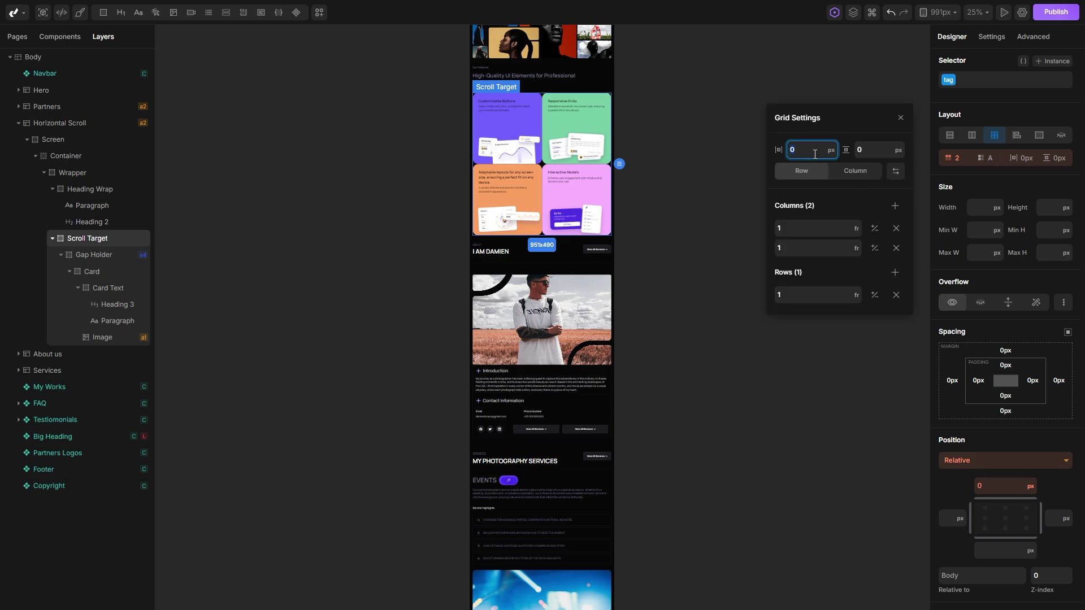
type("25")
left_click(616, 93)
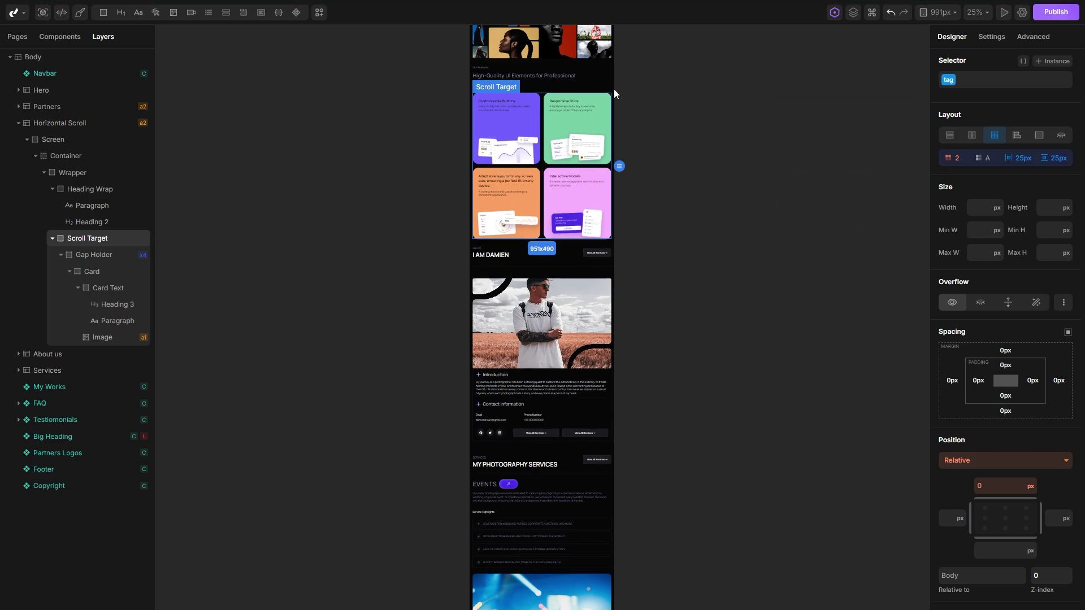
Step: Add 64px top and bottom padding to the Horizontal Scroll section
scroll(619, 142, "up", 3)
left_click_drag(623, 188, 658, 176)
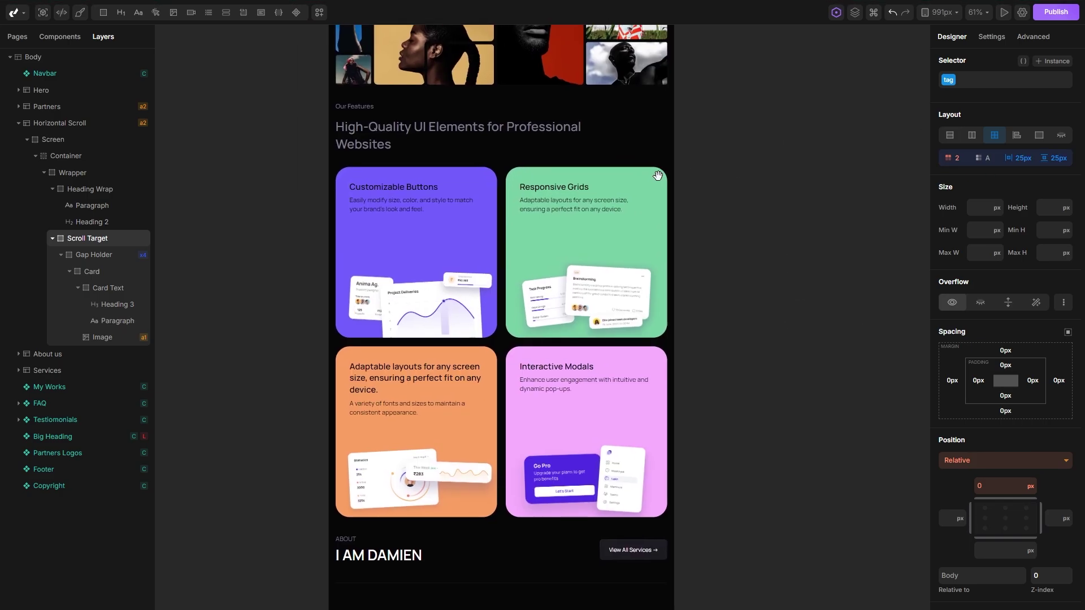
left_click(88, 123)
left_click_drag(1020, 341, 1026, 315)
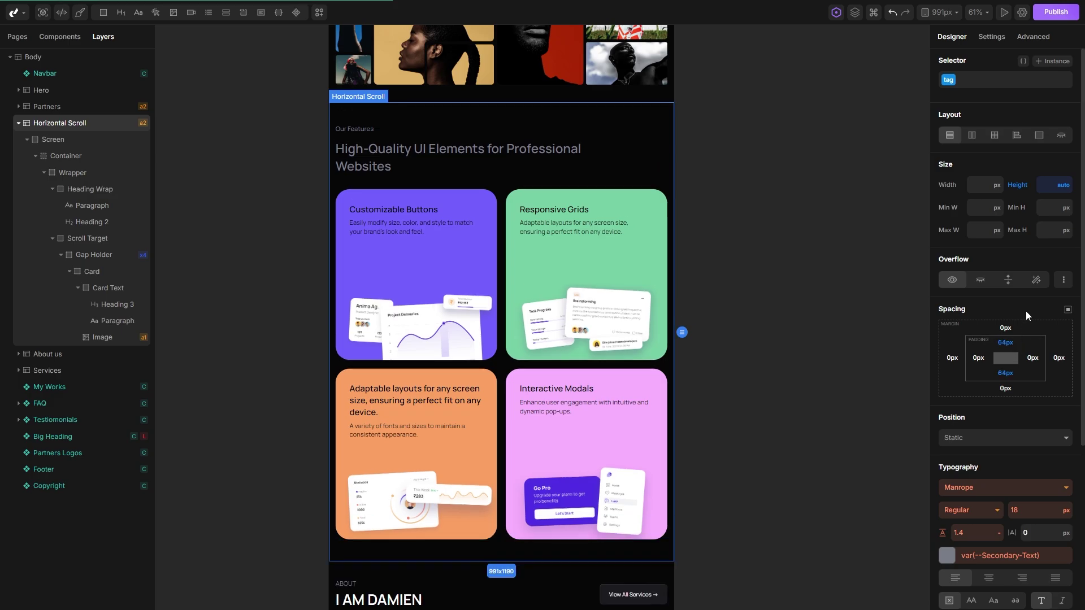
Step: At the 767px breakpoint, reduce the Scroll Target grid to one column, then check 480px
left_click(938, 12)
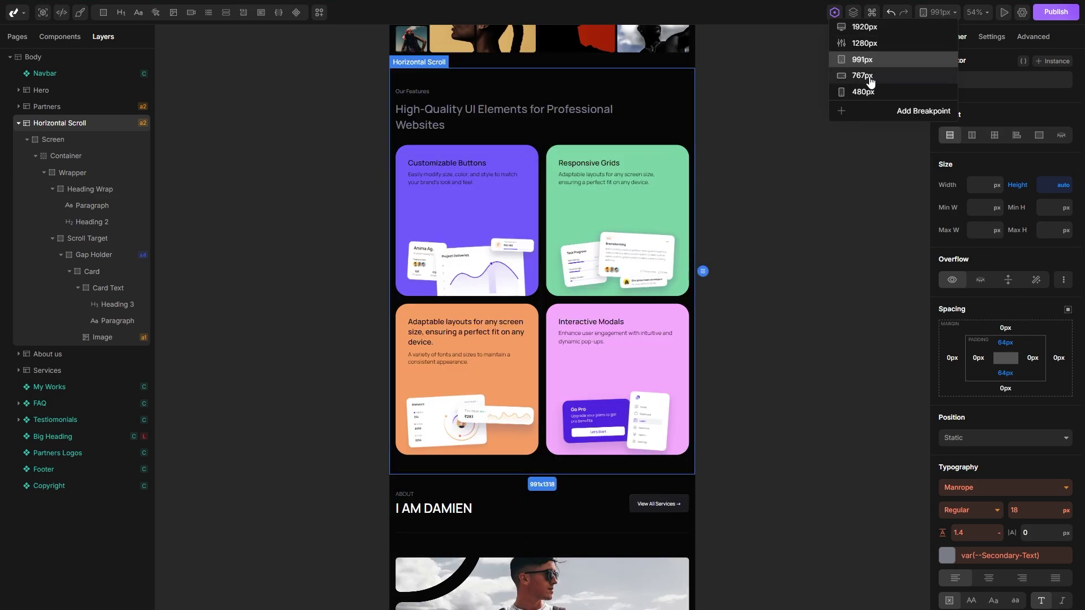
left_click(933, 73)
left_click(105, 245)
left_click(955, 160)
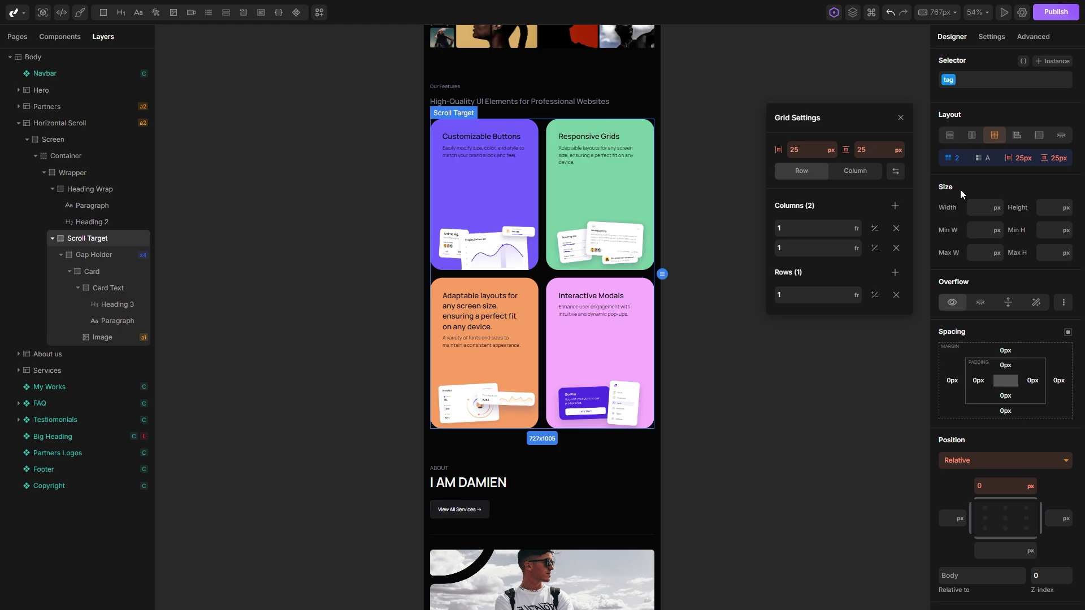
left_click(895, 229)
left_click(938, 12)
left_click(927, 90)
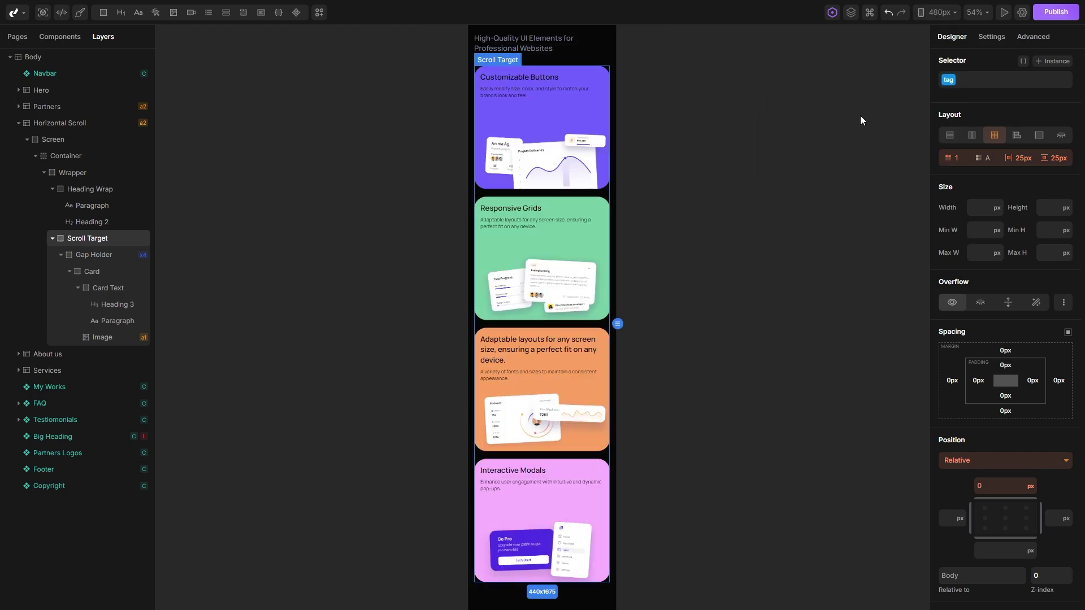
scroll(676, 182, "up", 5)
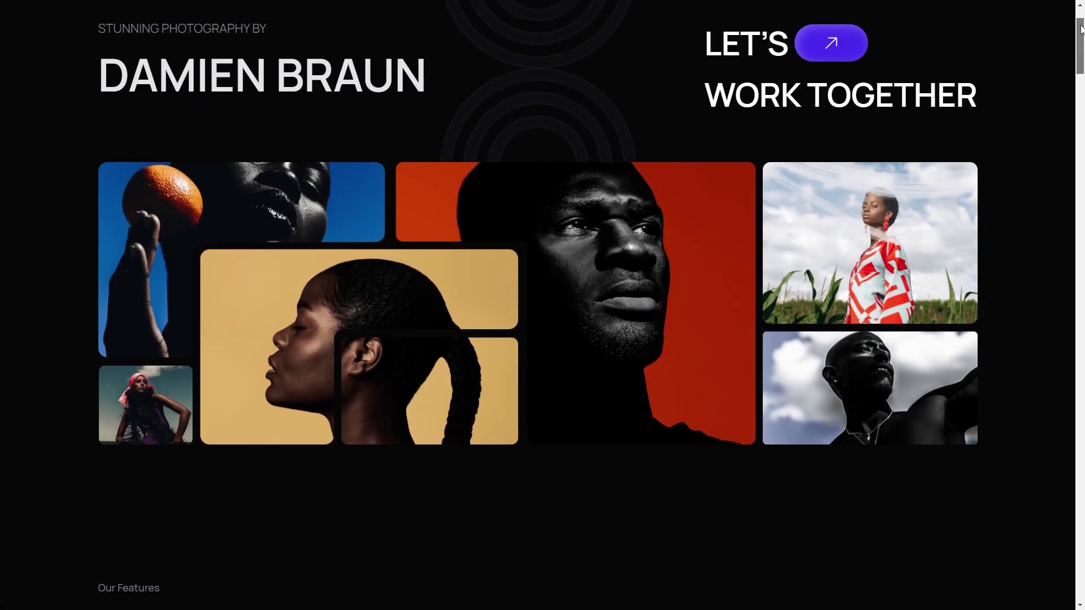
scroll(1080, 42, "down", 3)
left_click_drag(1081, 42, 1072, 321)
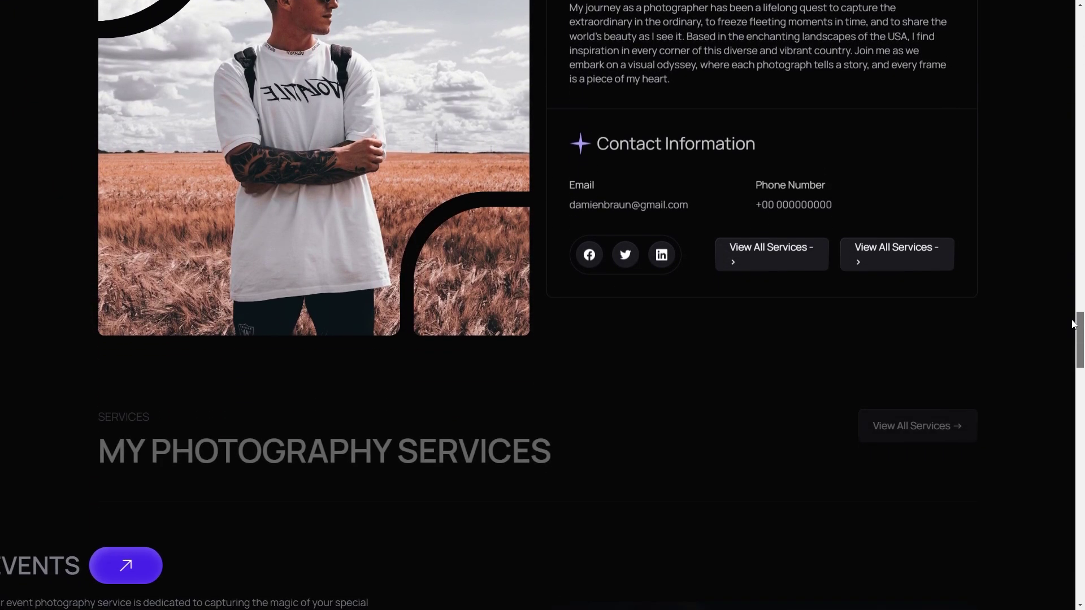